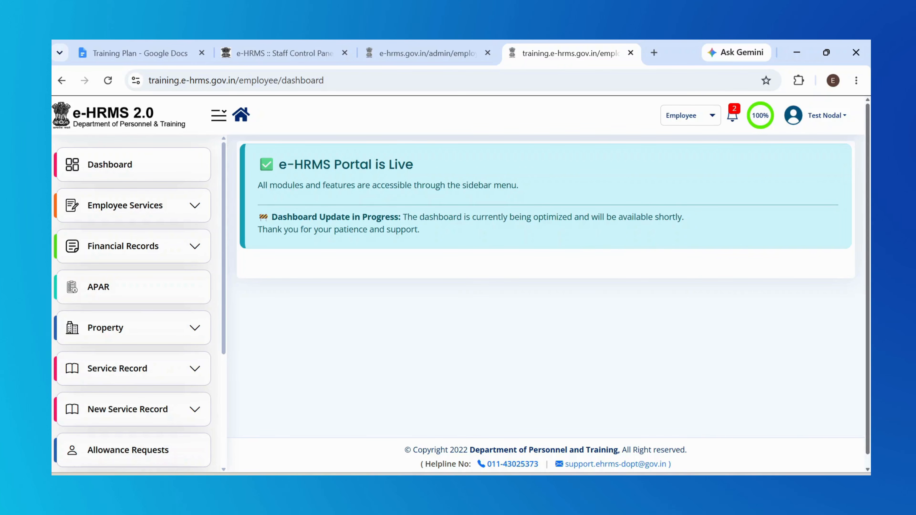
- Open the Leave page under Employee Services and view the leave statement and history
left_click(197, 207)
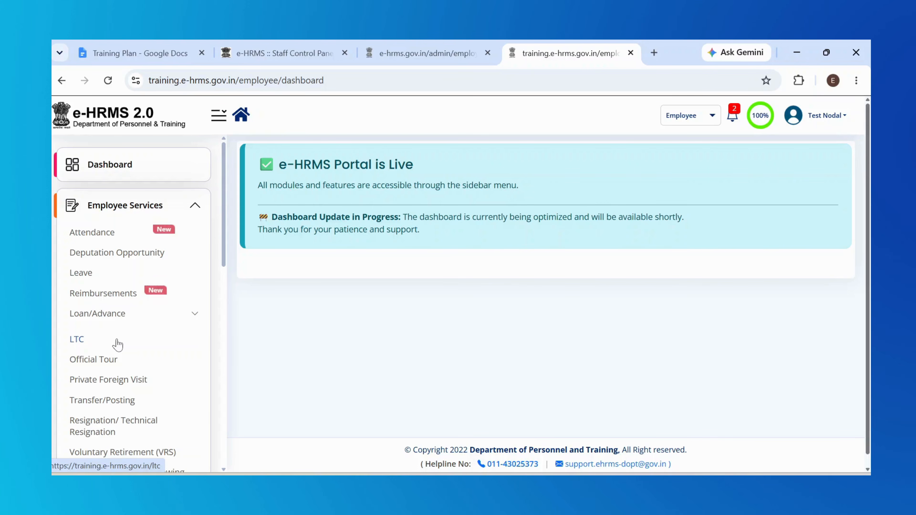
left_click(84, 274)
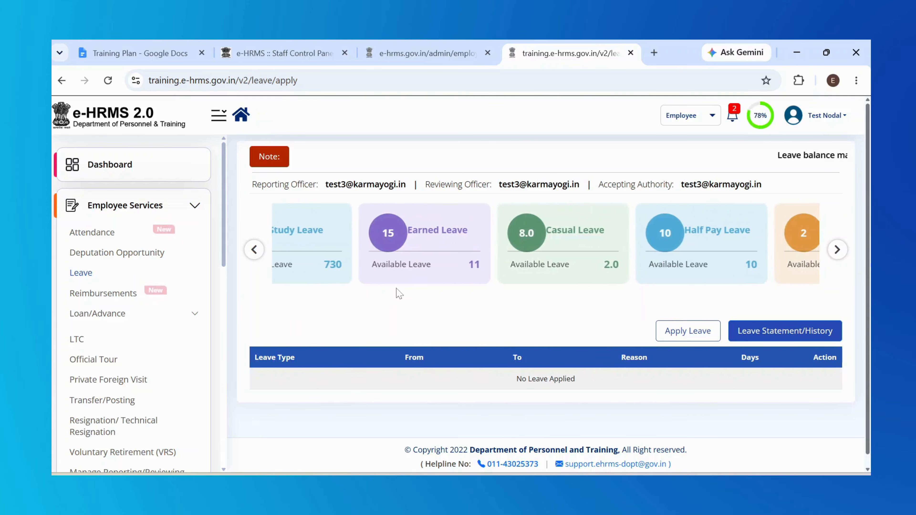
left_click(798, 334)
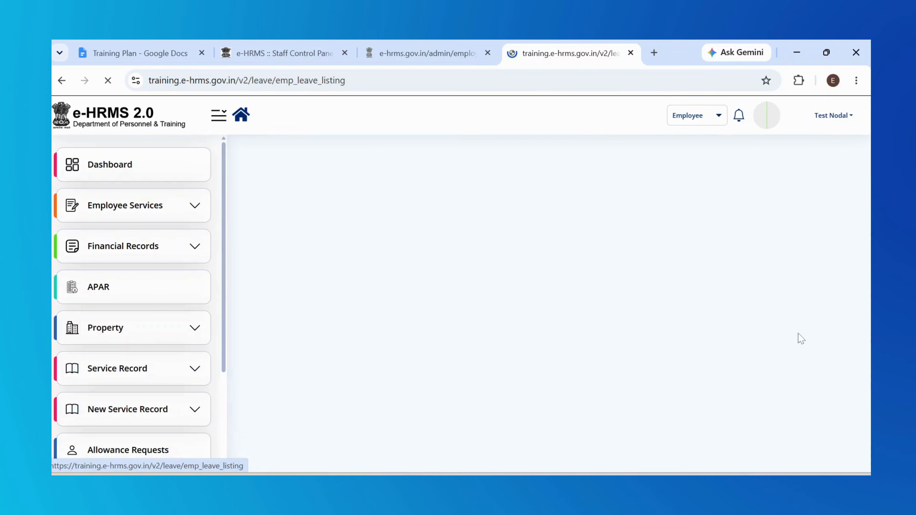
scroll(642, 309, "down", 1)
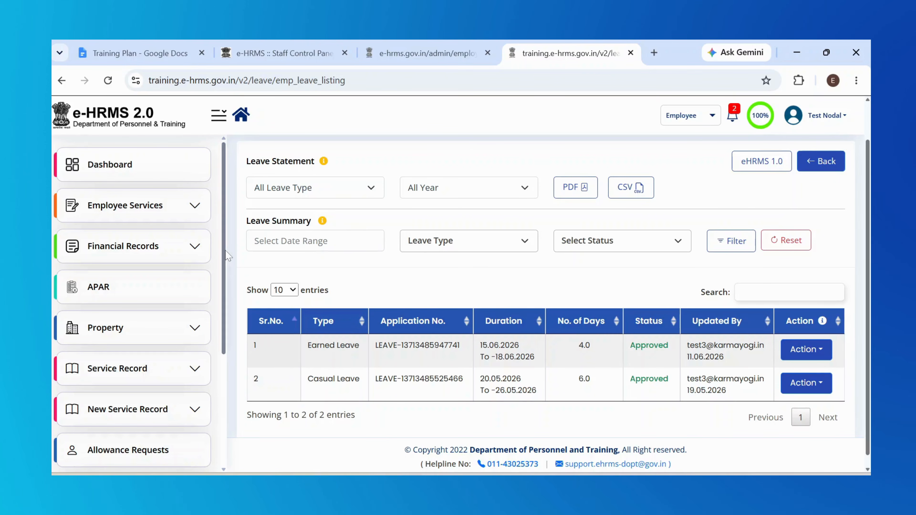
- Open the LTC page under Employee Services and start a new LTC application
left_click(177, 216)
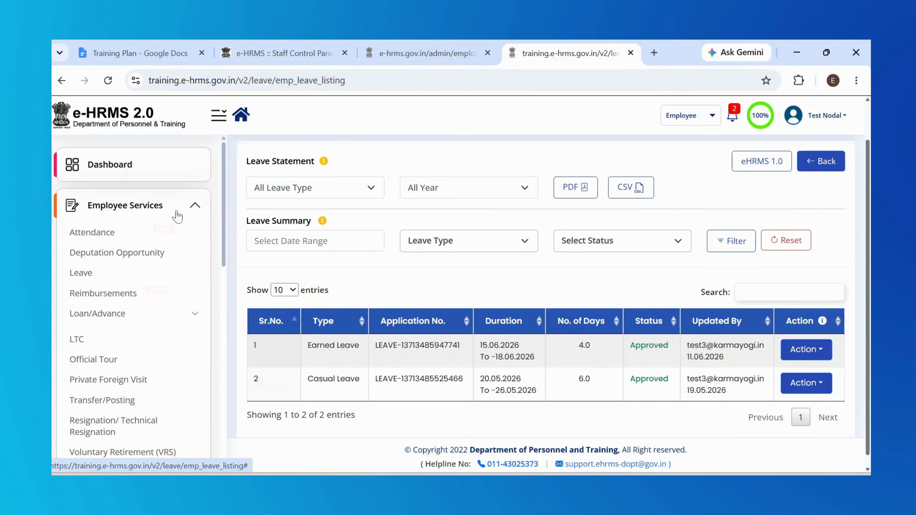
left_click(76, 340)
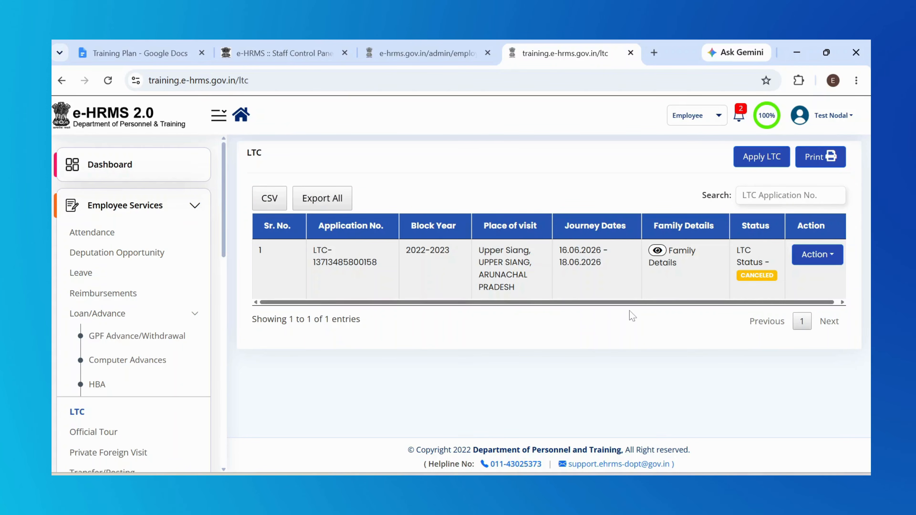
left_click(760, 160)
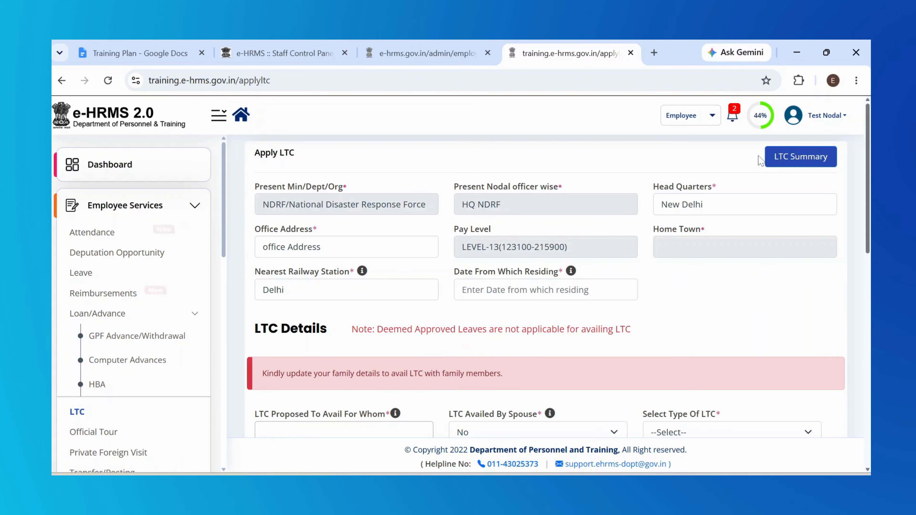
- Set the Date From Which Residing in the LTC application to 13-06-1985
scroll(725, 314, "down", 1)
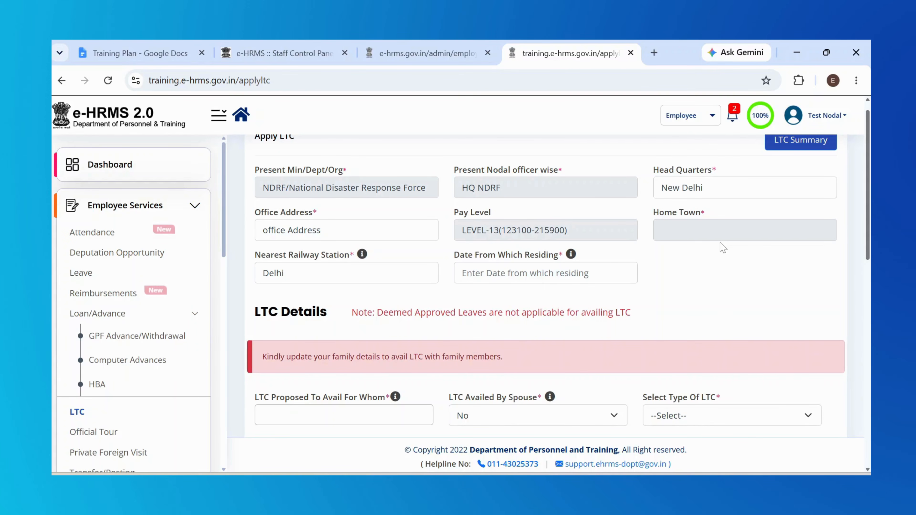
scroll(716, 263, "down", 1)
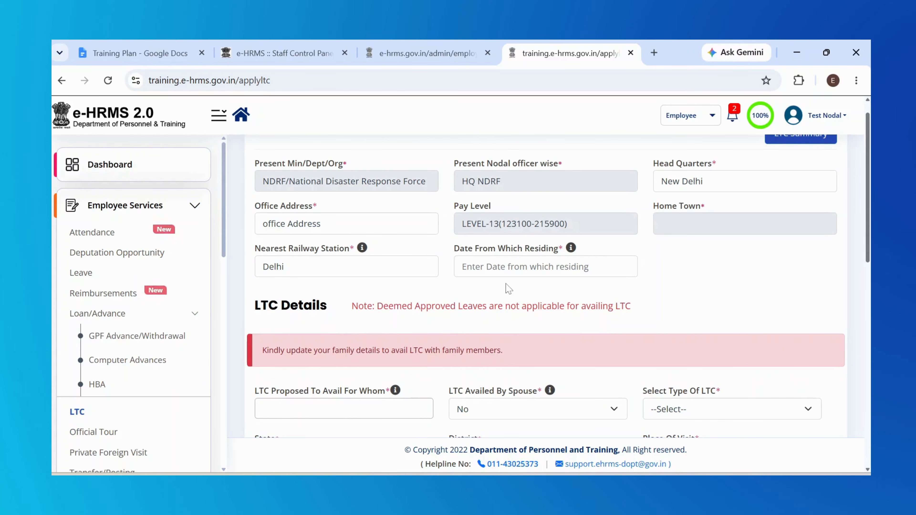
left_click(563, 267)
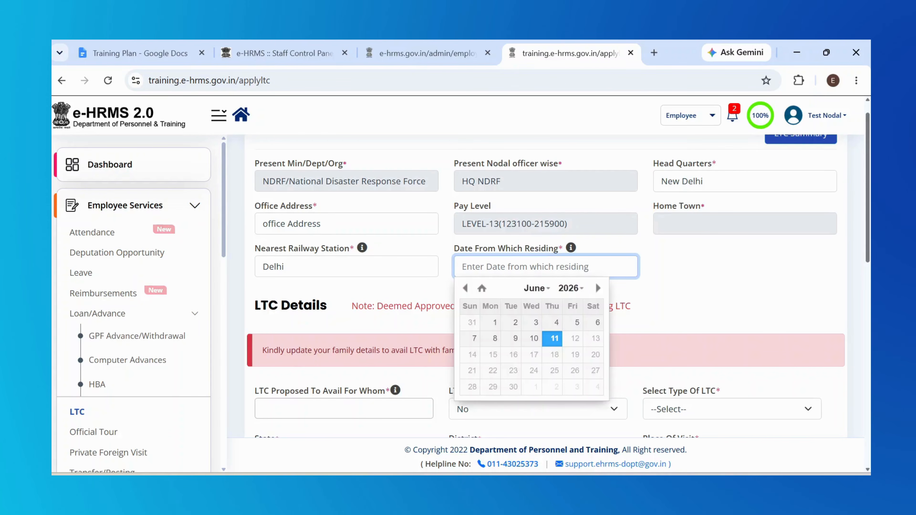
left_click(574, 291)
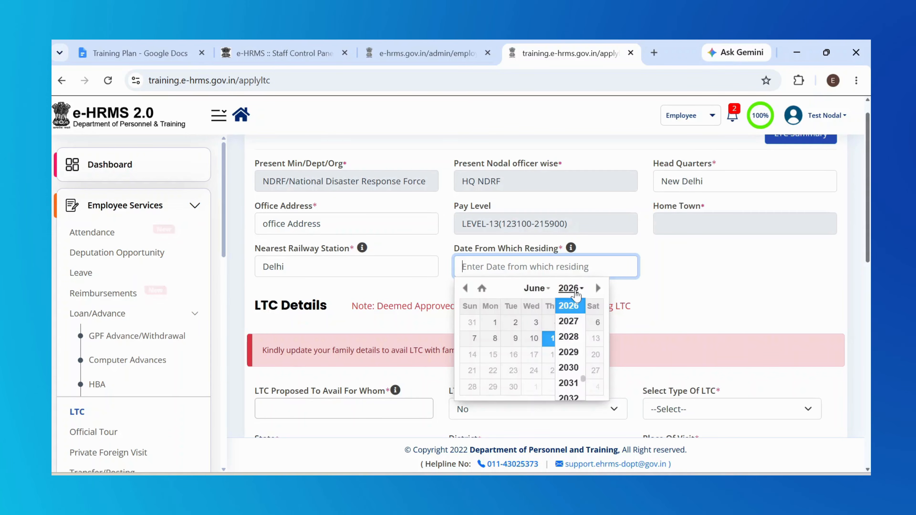
scroll(576, 323, "up", 15)
scroll(577, 323, "up", 3)
left_click(575, 317)
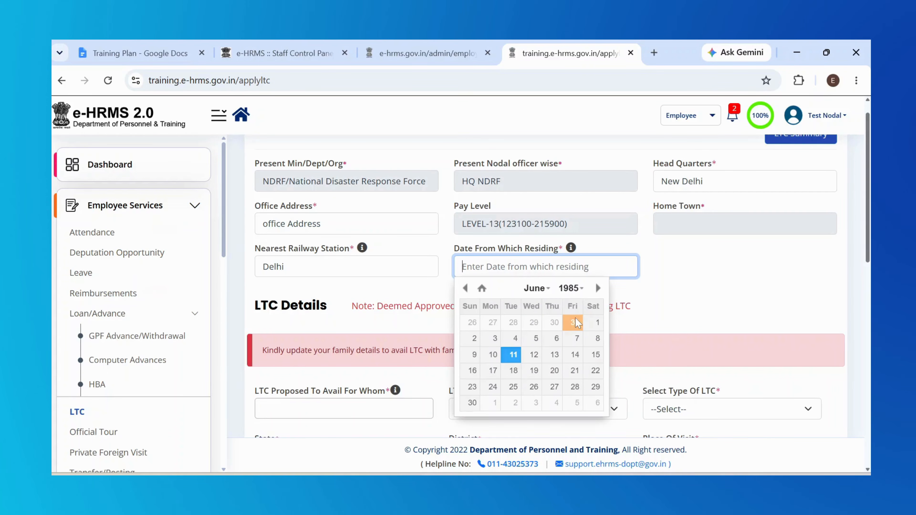
left_click(545, 352)
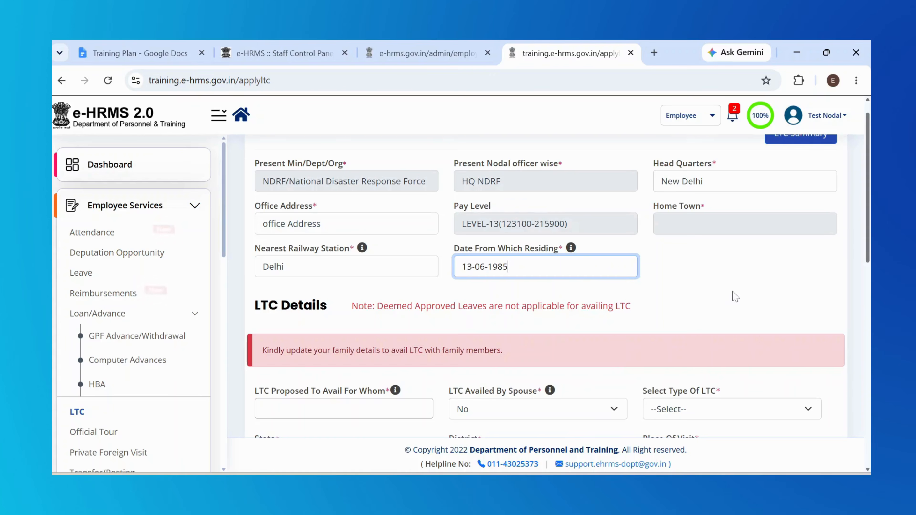
- In LTC Details, choose Self as the person for whom the LTC is proposed
scroll(735, 296, "down", 3)
scroll(639, 275, "down", 1)
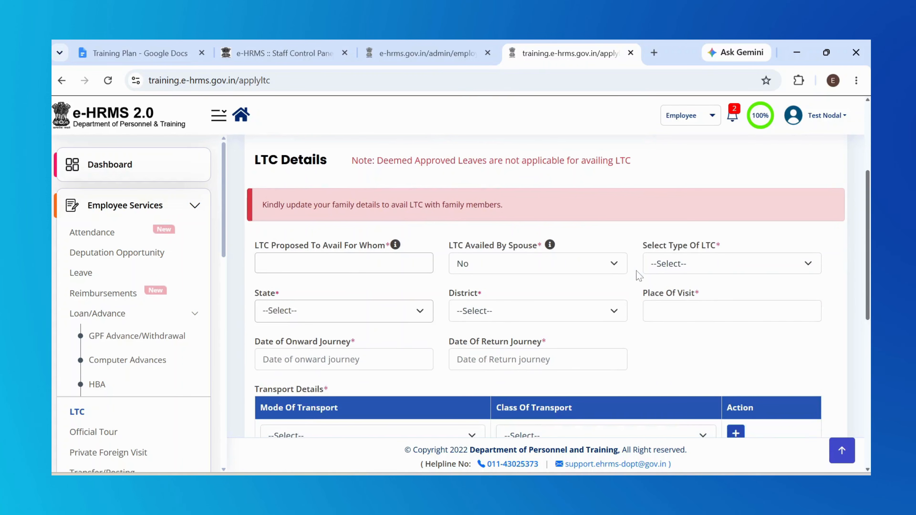
scroll(504, 285, "down", 1)
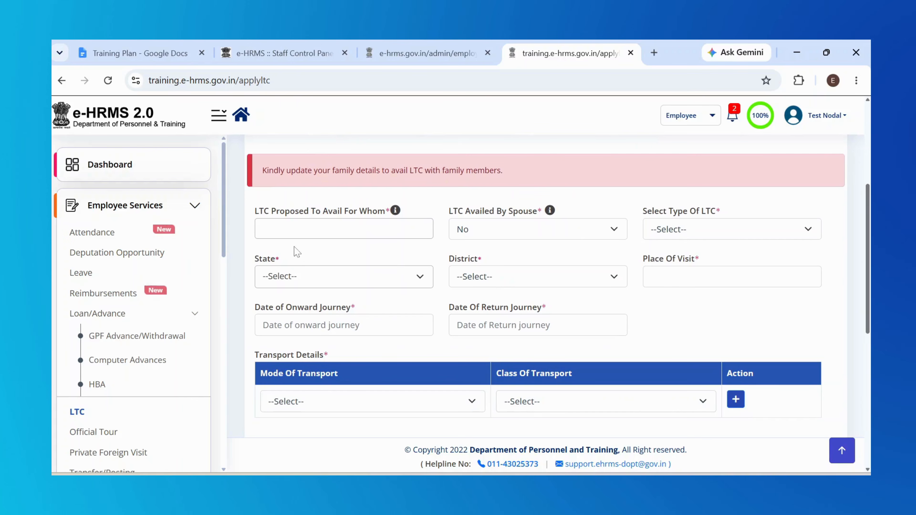
left_click(259, 228)
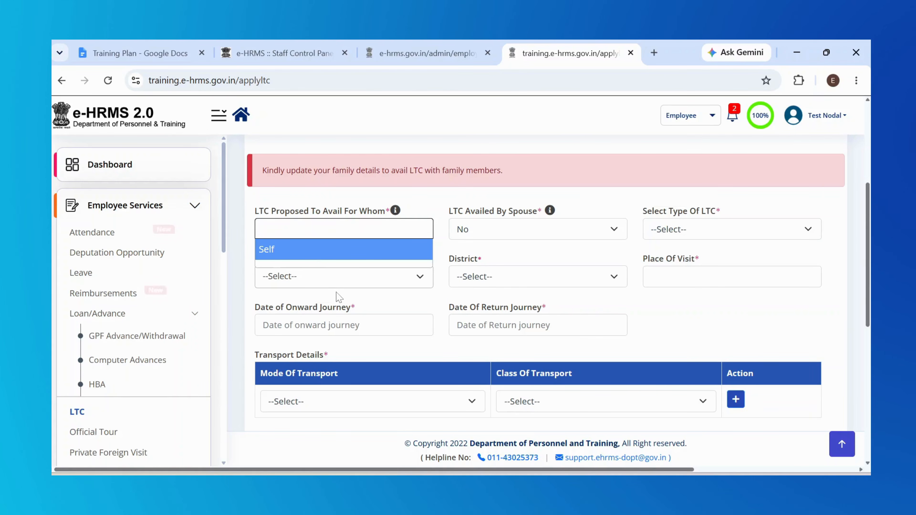
left_click(350, 251)
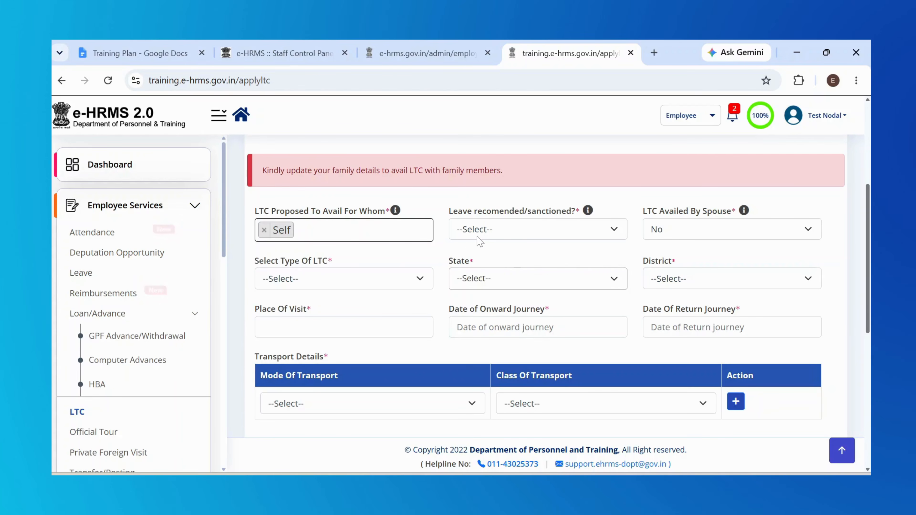
- Mark the leave as recommended/sanctioned with Yes and choose the sanctioned Earned Leave period 15-06-2026 to 18-06-2026
left_click(485, 236)
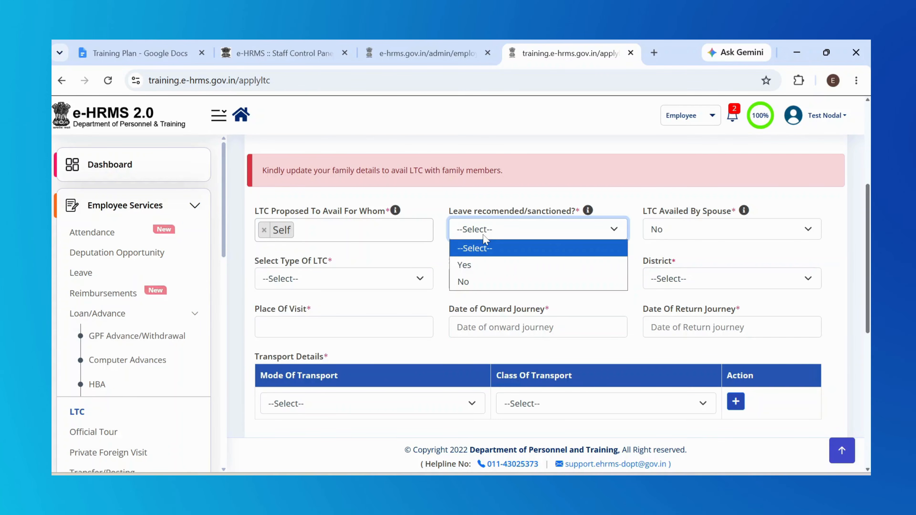
left_click(469, 266)
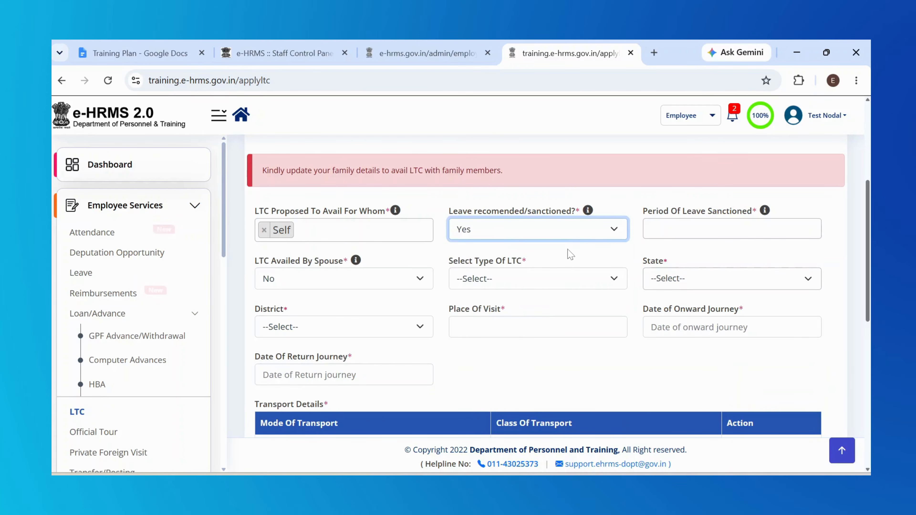
left_click(649, 229)
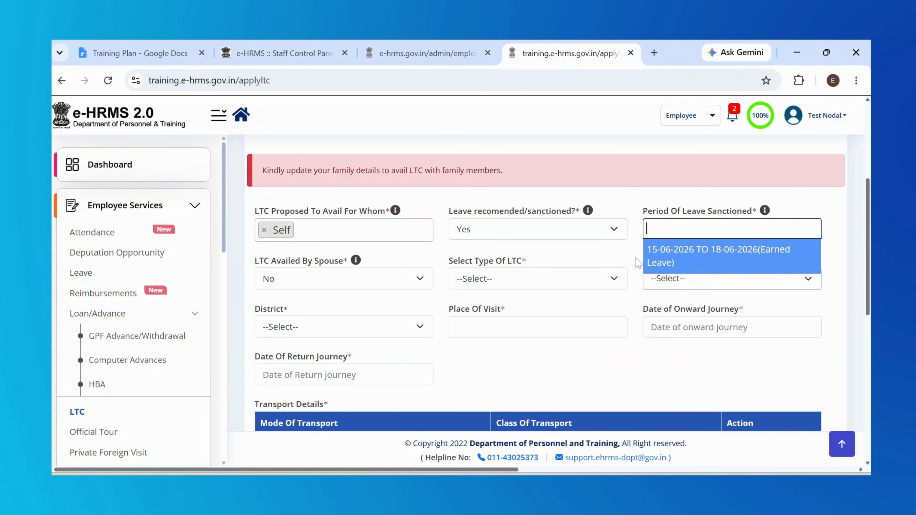
left_click(701, 267)
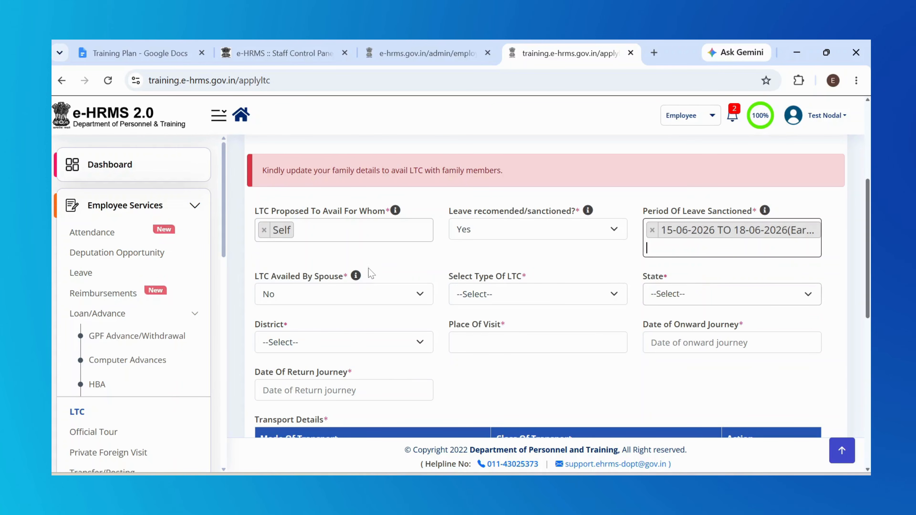
- Try Yes for LTC Availed By Spouse, dismiss the notice and set the field back to No
scroll(368, 266, "down", 1)
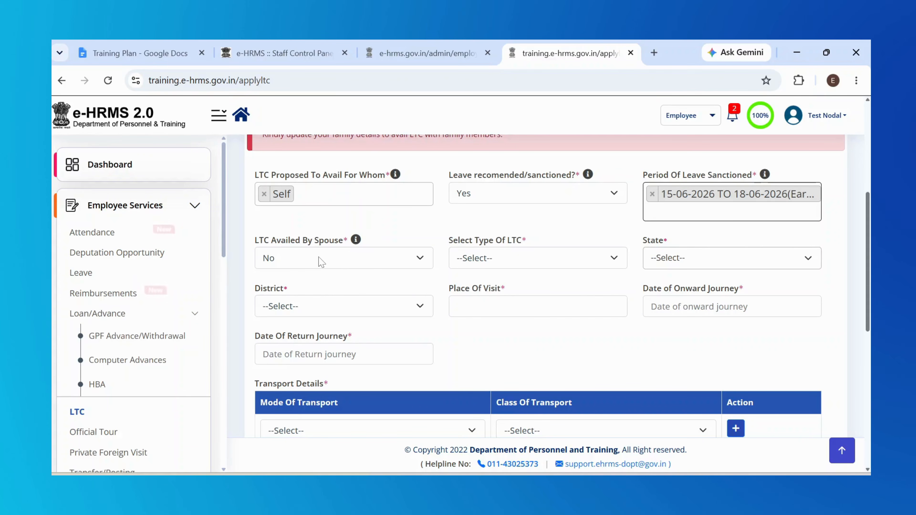
left_click(322, 262)
left_click(290, 294)
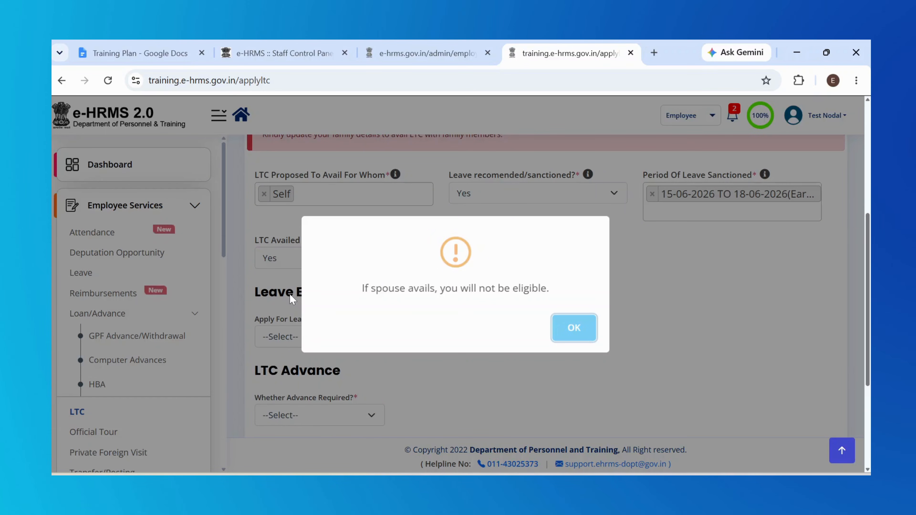
left_click(560, 336)
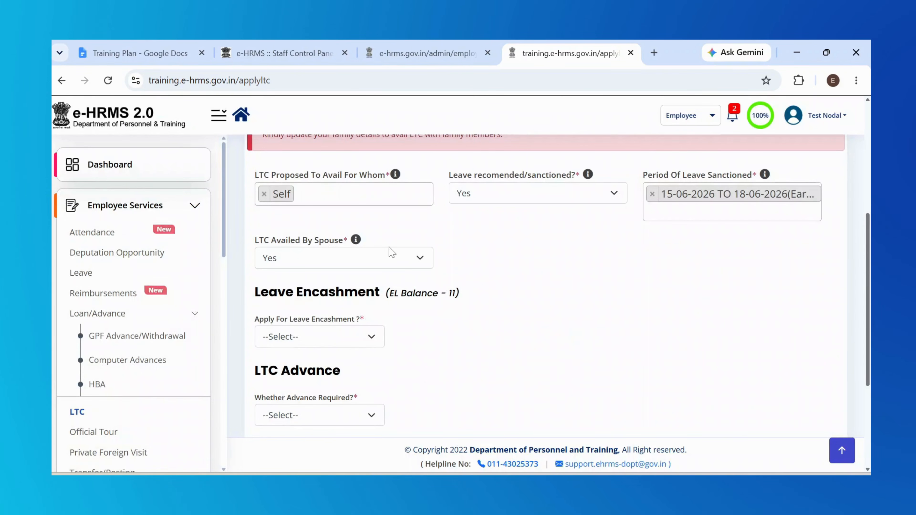
left_click(390, 258)
left_click(347, 311)
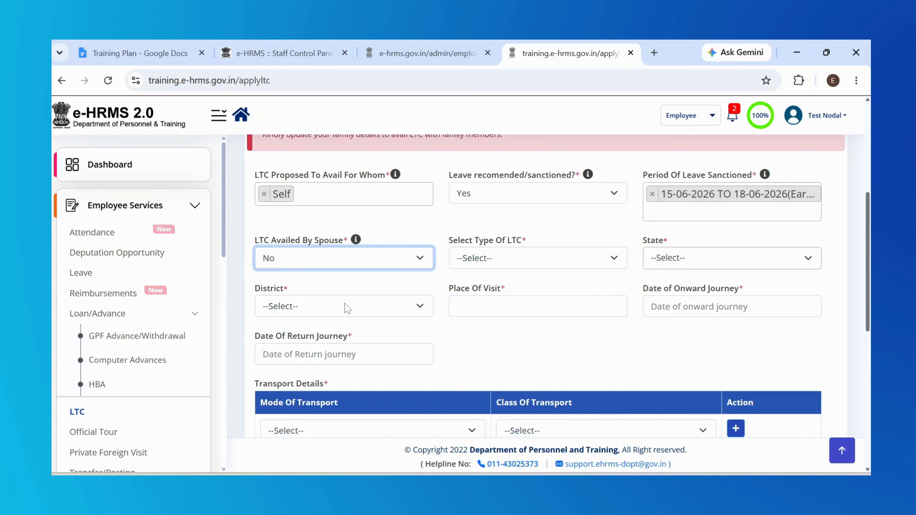
- Try the LTC types Home Town, Anywhere India and In lieu of Home Town, and view the region options for the last one
left_click(530, 263)
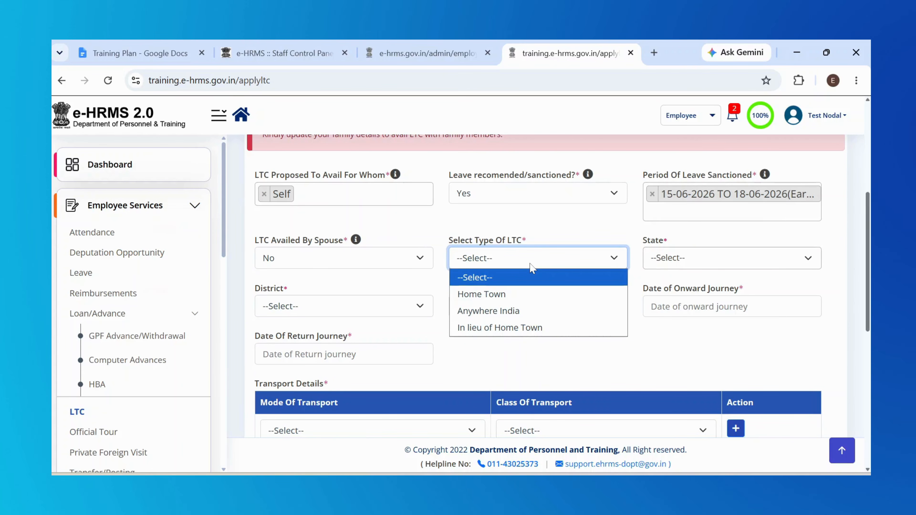
left_click(496, 291)
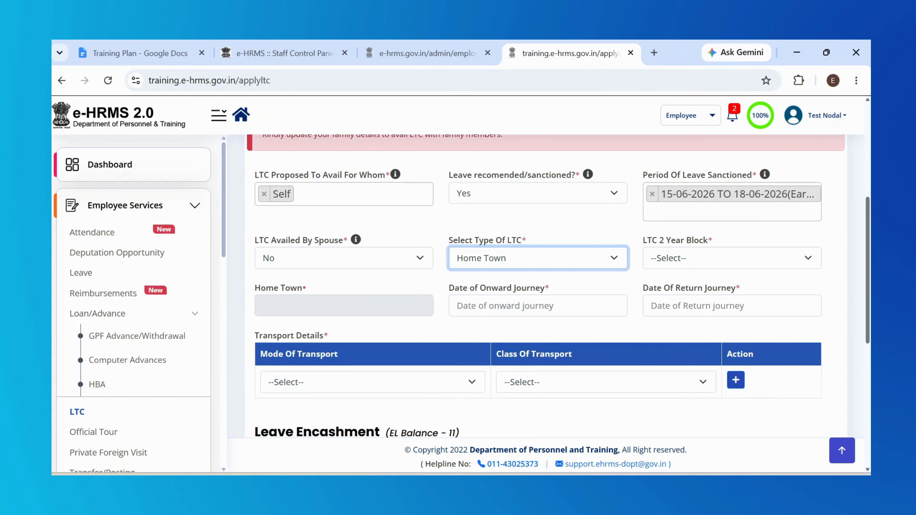
left_click(481, 263)
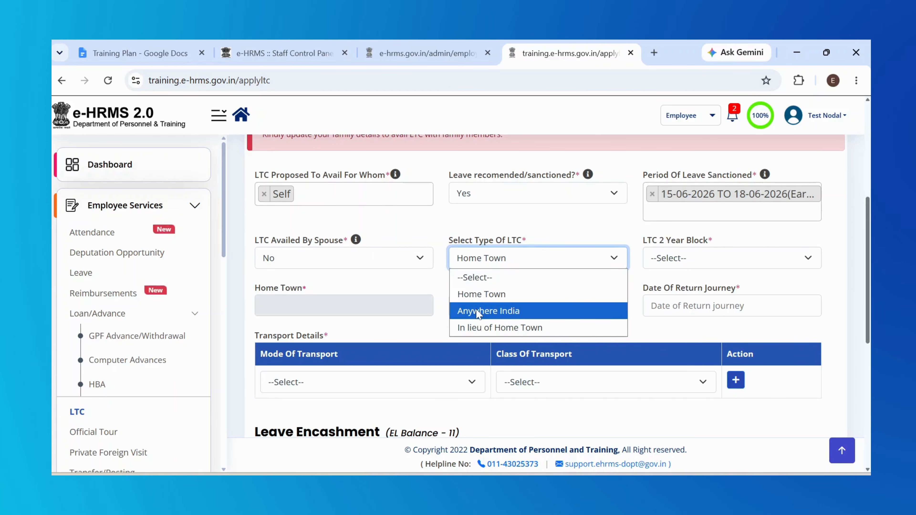
left_click(478, 312)
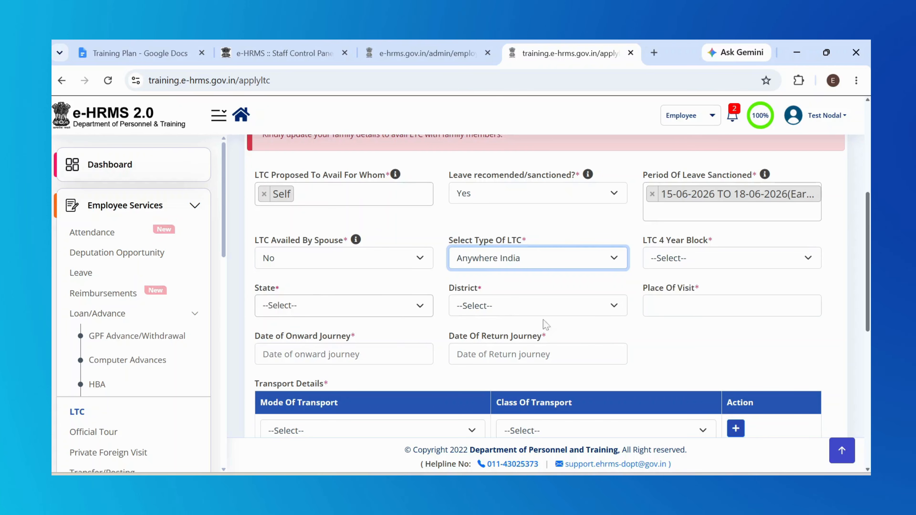
left_click(529, 262)
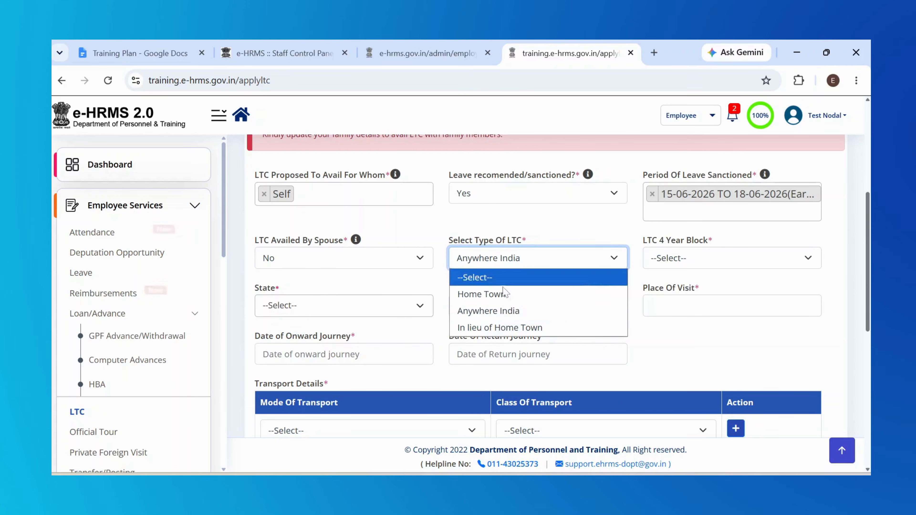
left_click(500, 327)
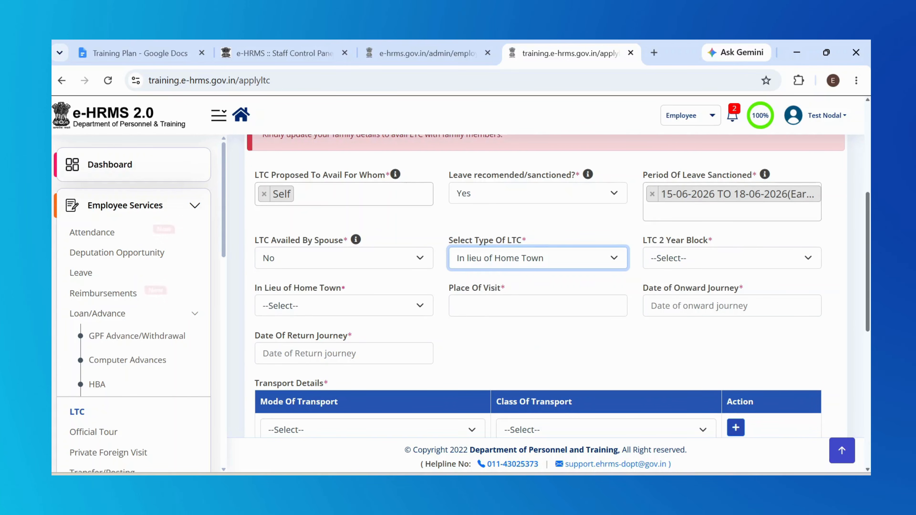
left_click(387, 311)
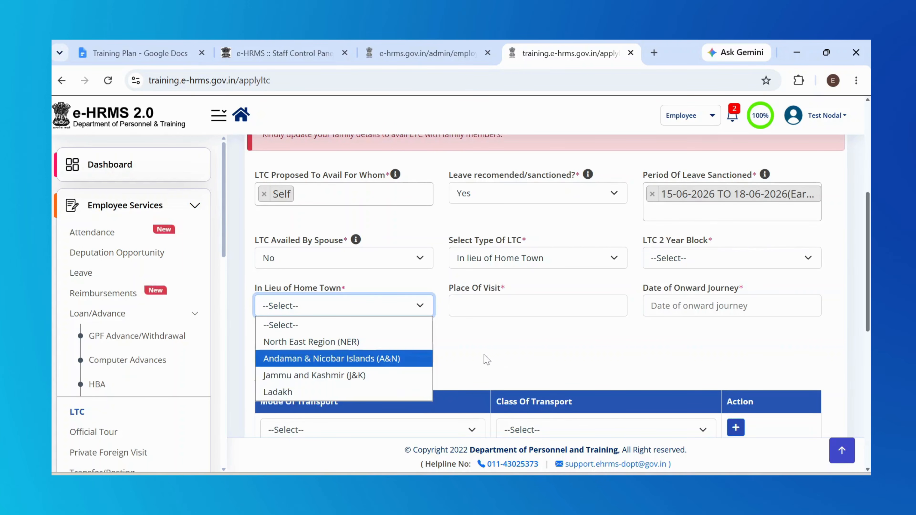
left_click(506, 358)
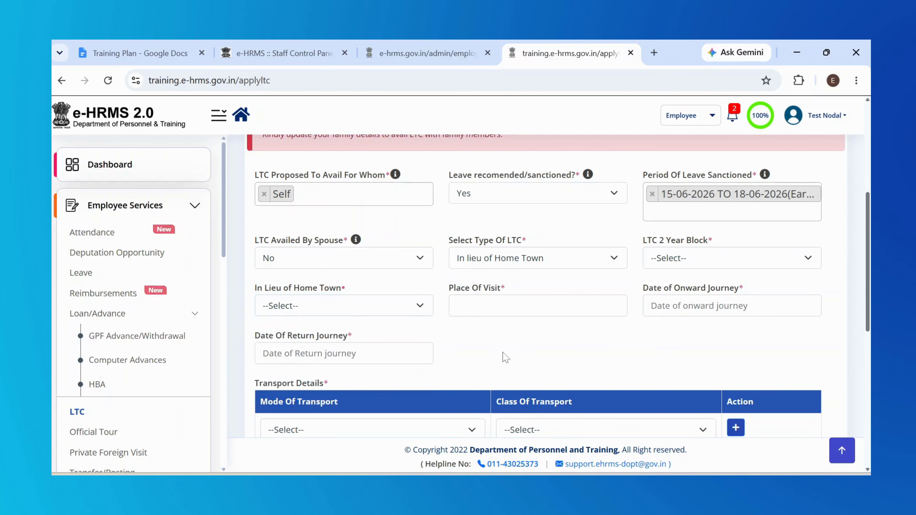
- Set the type of LTC to Anywhere India and choose the 2024-2025 LTC block
left_click(551, 263)
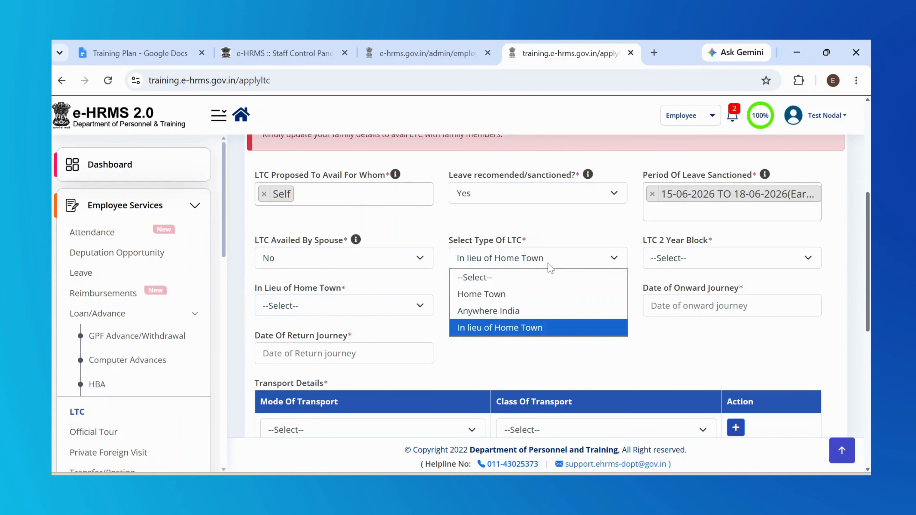
left_click(505, 311)
left_click(688, 264)
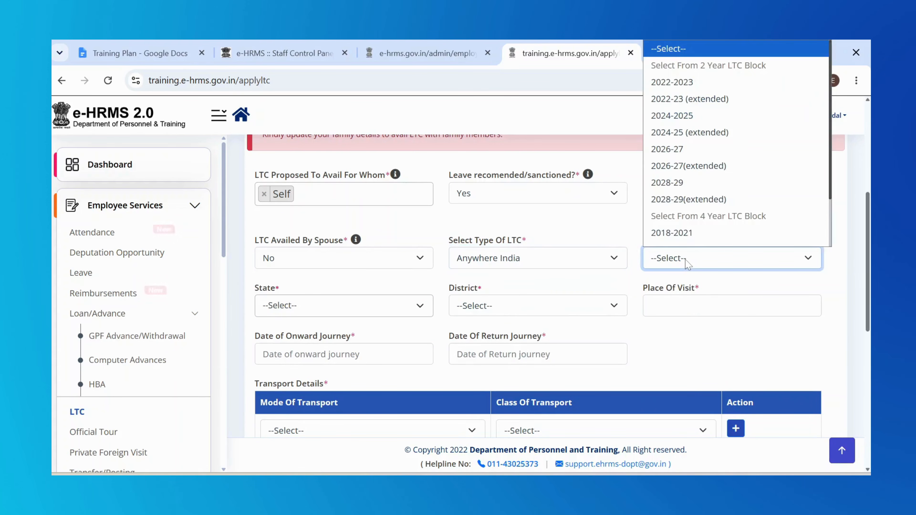
scroll(685, 217, "down", 1)
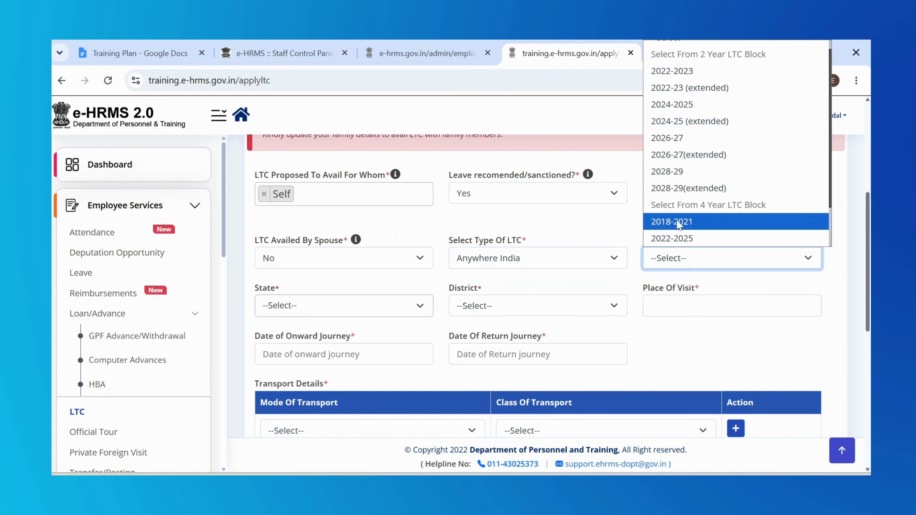
left_click(675, 106)
- Set the destination state to ARUNACHAL PRADESH, the district to UPPER SUBANSIRI and the place of visit to Upper Siang
left_click(328, 307)
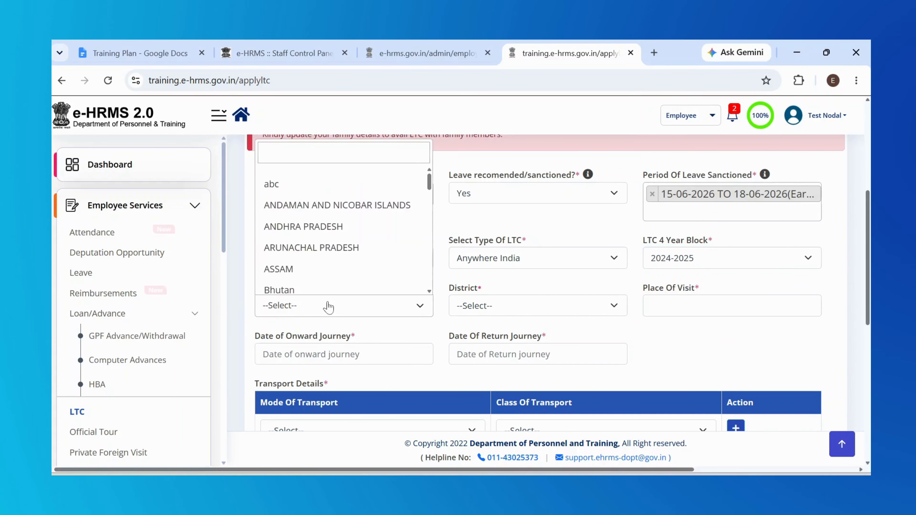
left_click(325, 248)
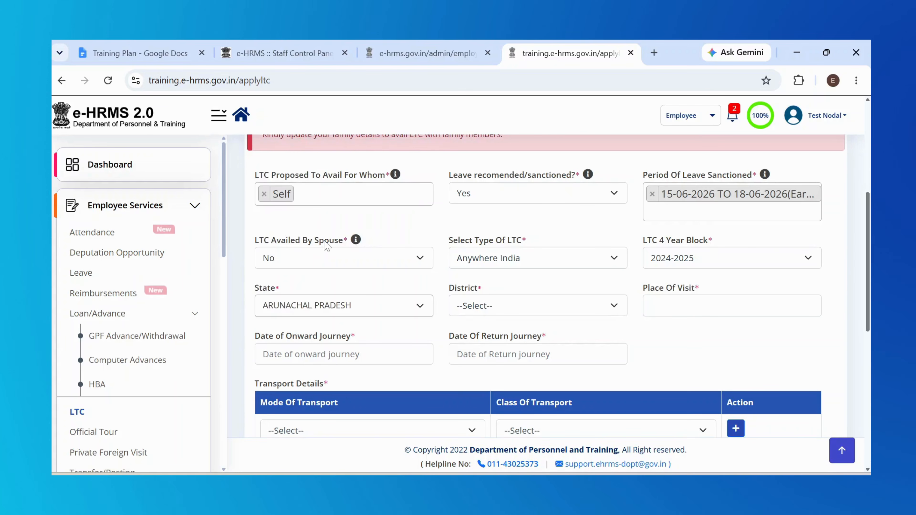
left_click(497, 306)
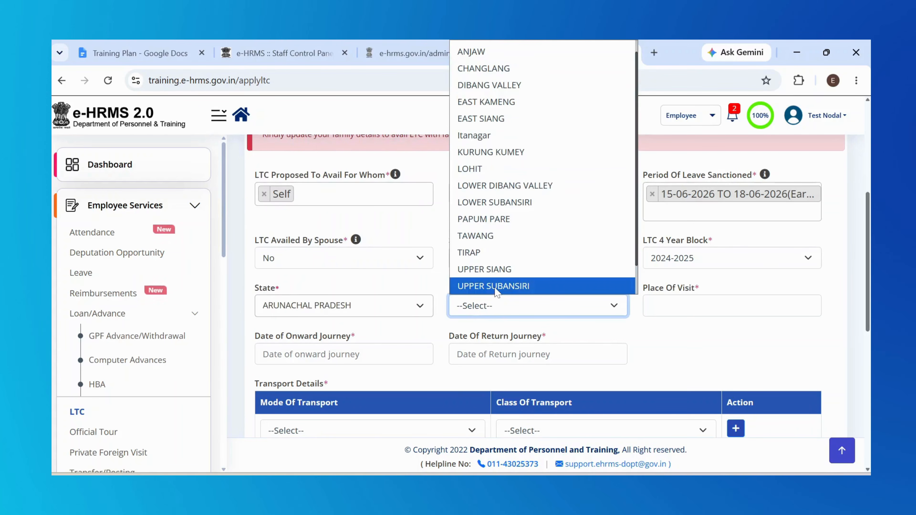
left_click(498, 287)
left_click(644, 311)
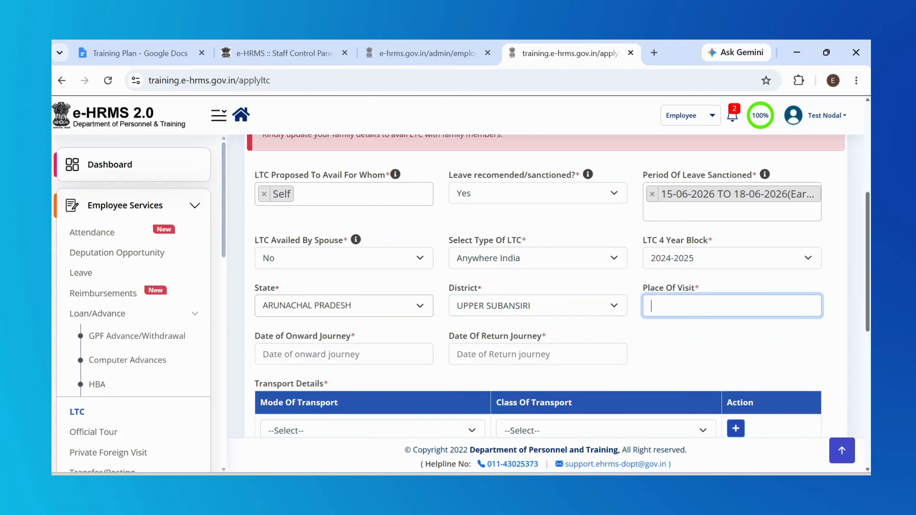
type("Upper")
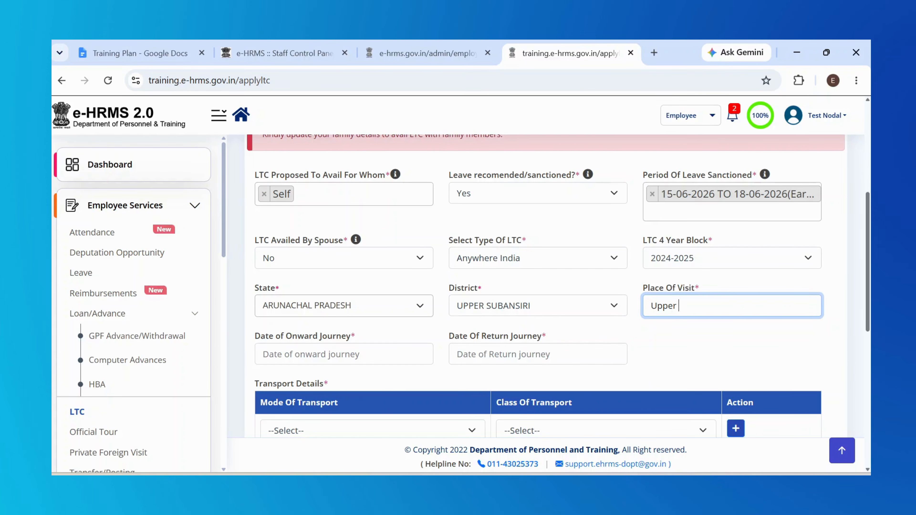
type(" Siang")
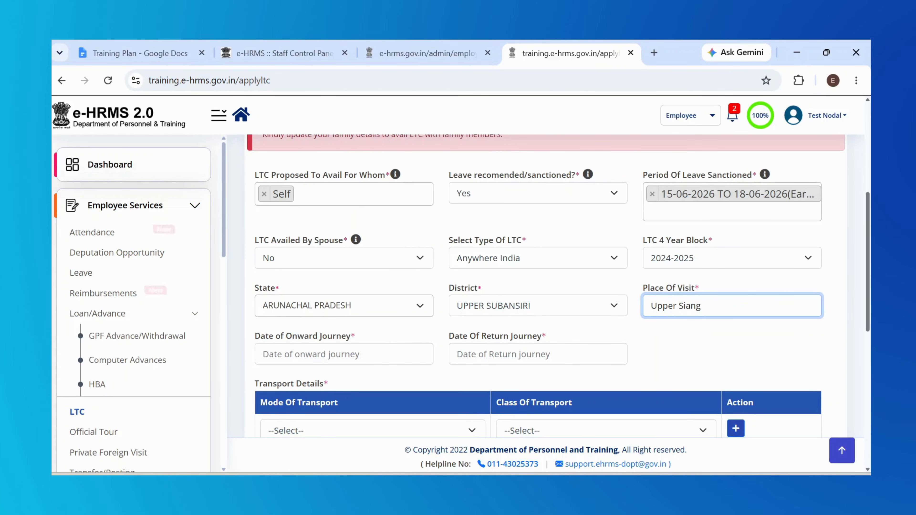
- Set the onward journey date to 15-06-2026 and the return journey date to 18-06-2026
left_click(263, 354)
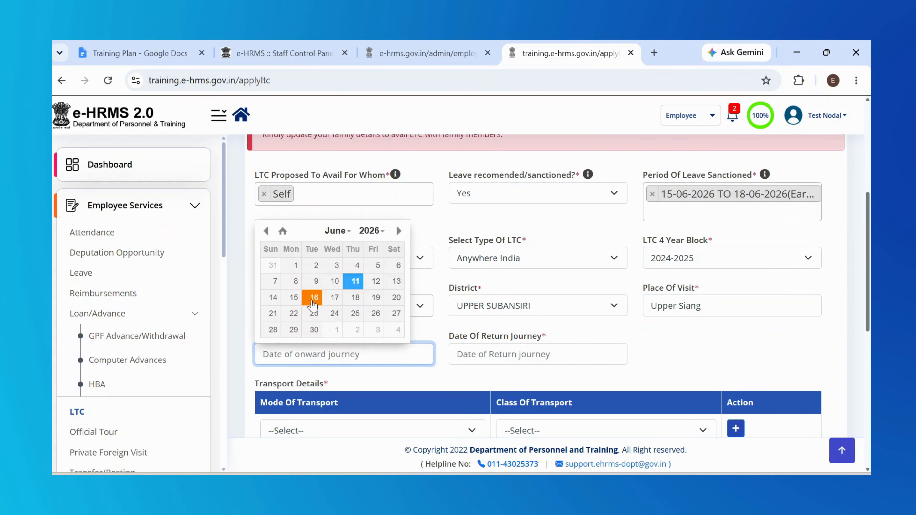
left_click(293, 298)
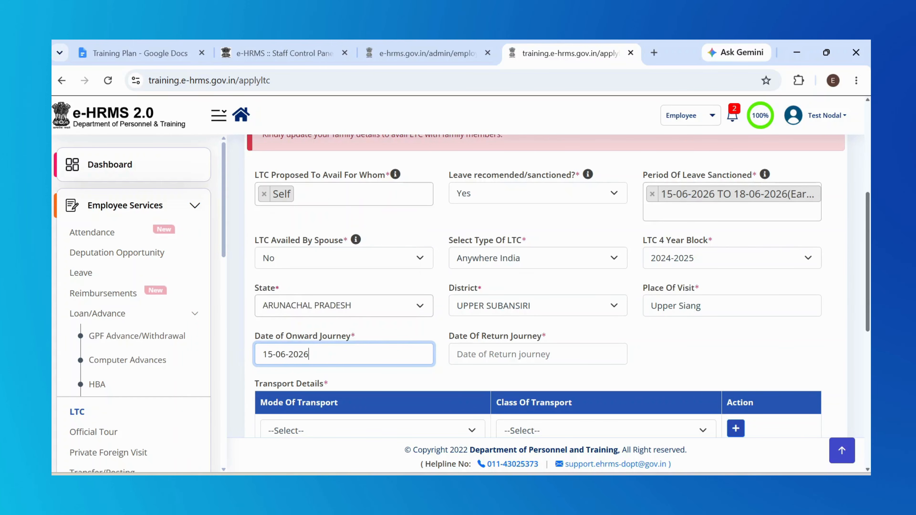
left_click(466, 352)
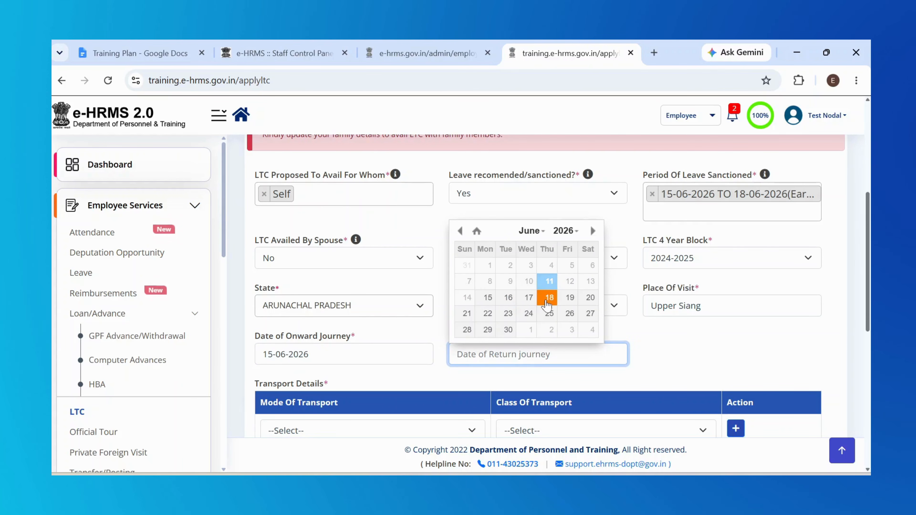
left_click(549, 300)
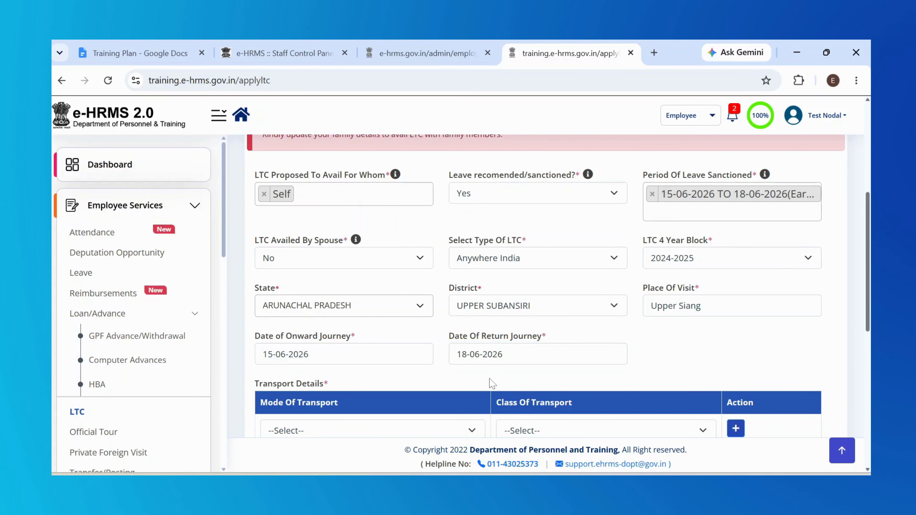
- In the first Transport Details row, set the mode of transport to Road and the class to Ordinary Taxi
scroll(493, 379, "down", 2)
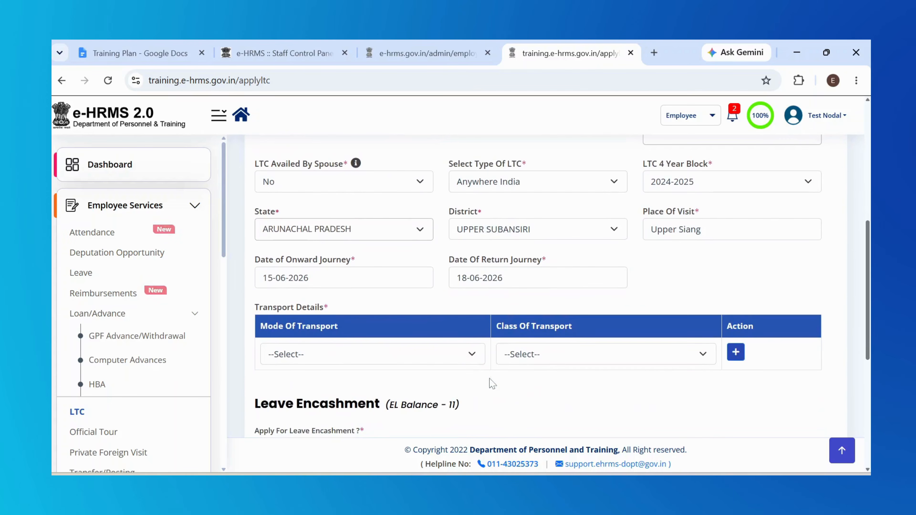
left_click(402, 362)
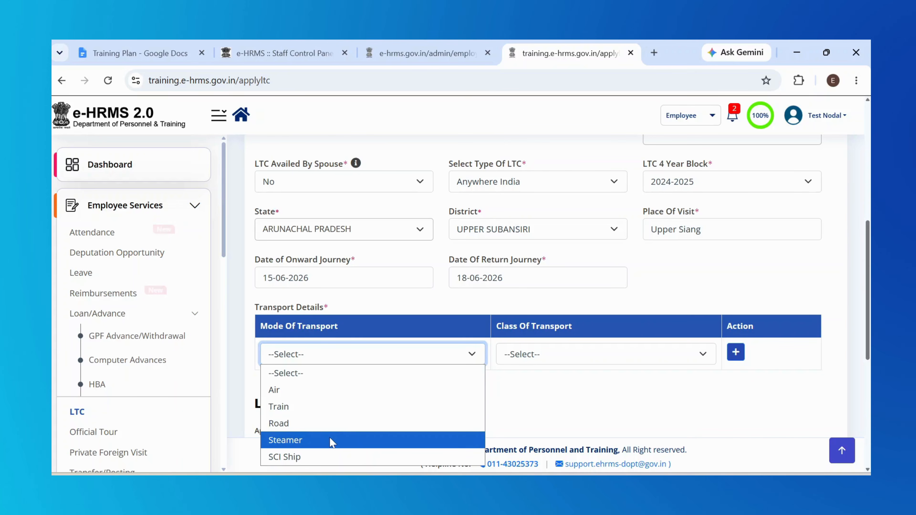
left_click(338, 427)
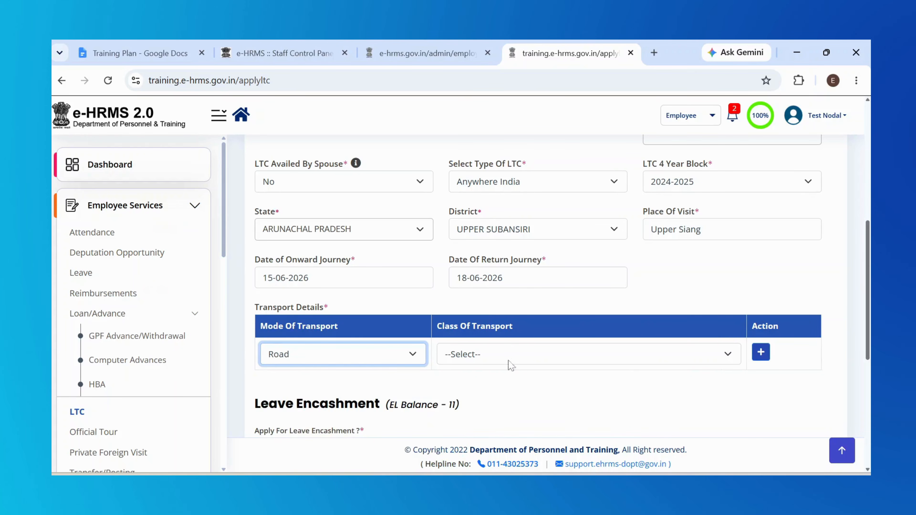
left_click(518, 357)
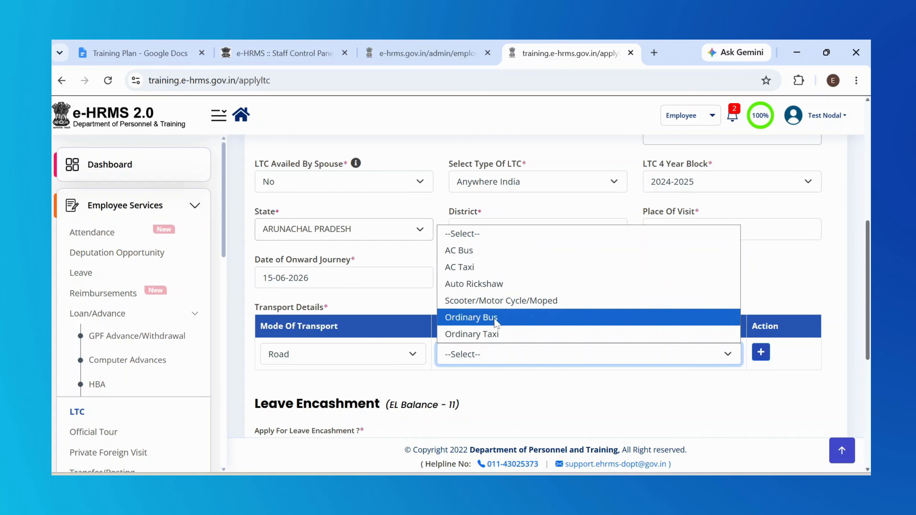
left_click(495, 335)
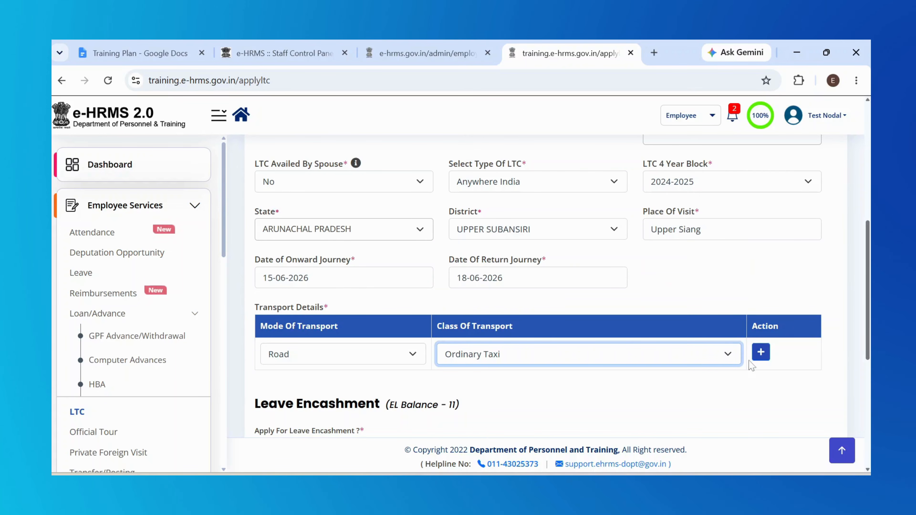
- Add a second Transport Details row with Train as the mode and AC Two tier as the class
left_click(761, 357)
scroll(384, 303, "down", 3)
left_click(374, 287)
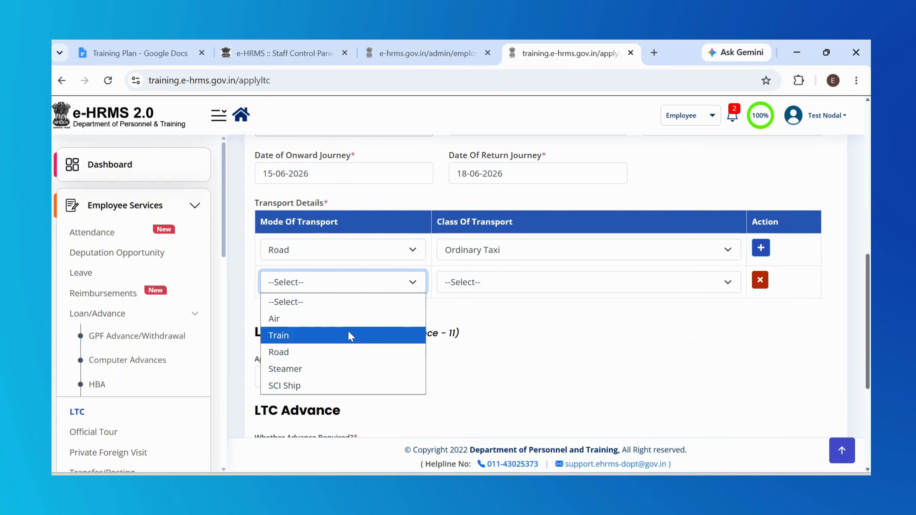
left_click(348, 333)
left_click(499, 287)
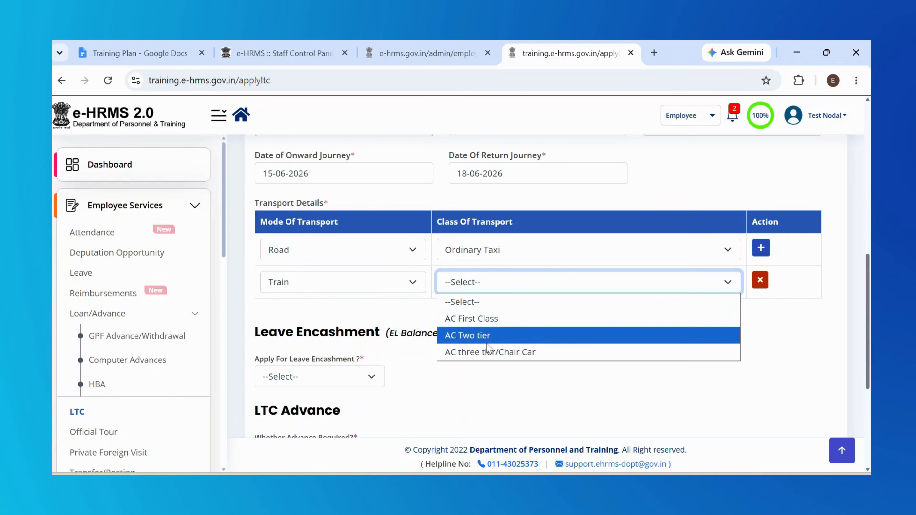
left_click(494, 336)
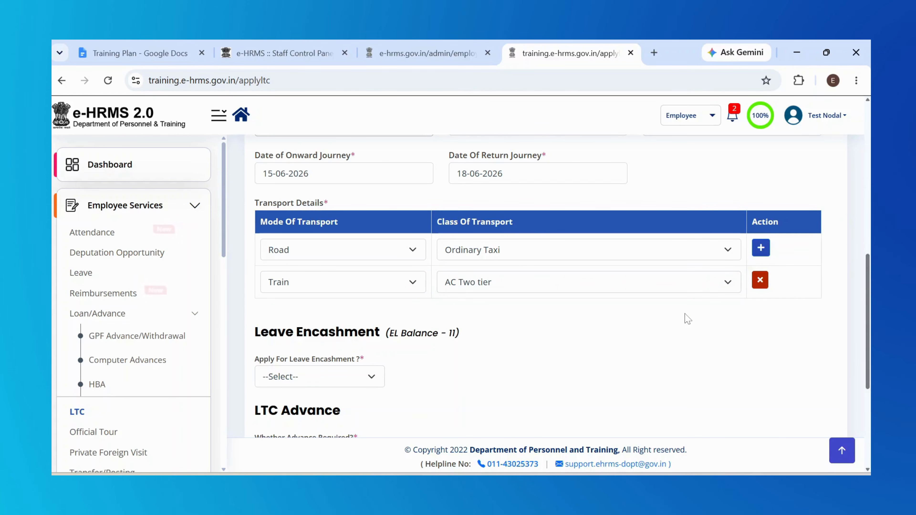
- In Leave Encashment, answer No to applying for leave encashment
scroll(688, 319, "down", 1)
scroll(687, 318, "down", 1)
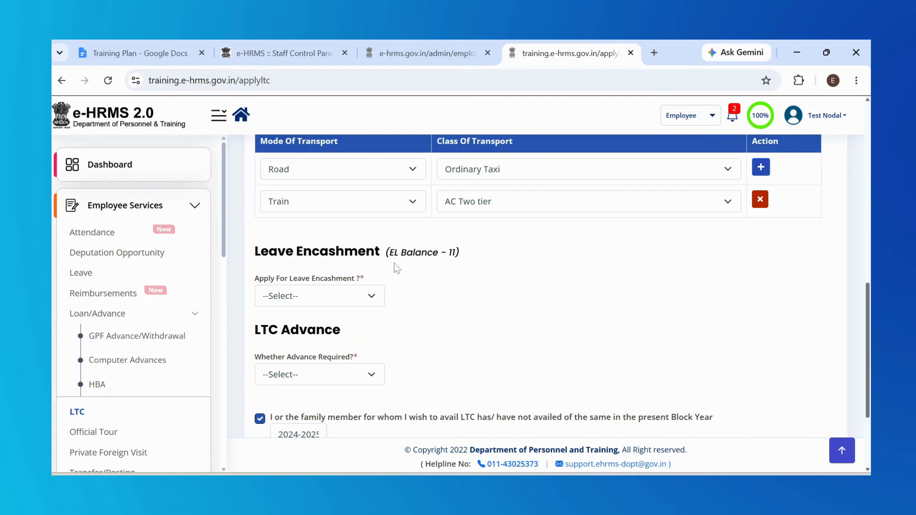
left_click(346, 296)
left_click(346, 296)
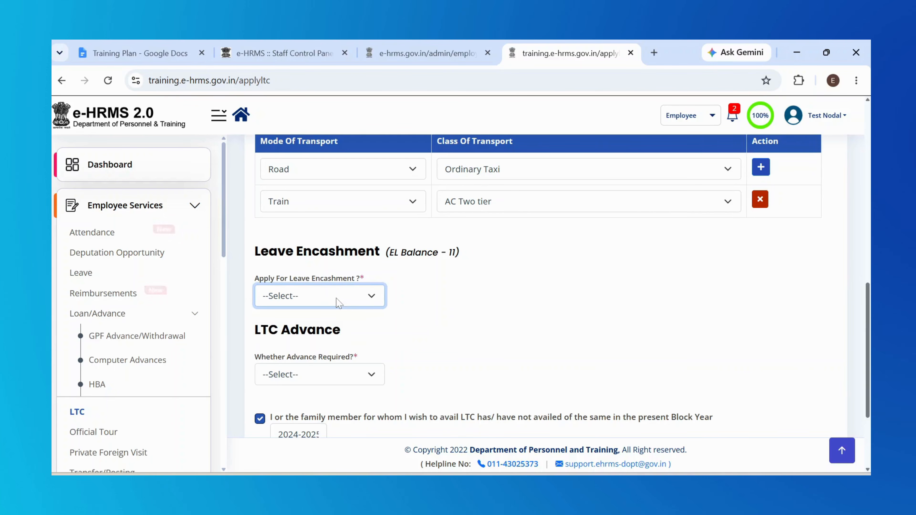
left_click(339, 298)
left_click(312, 350)
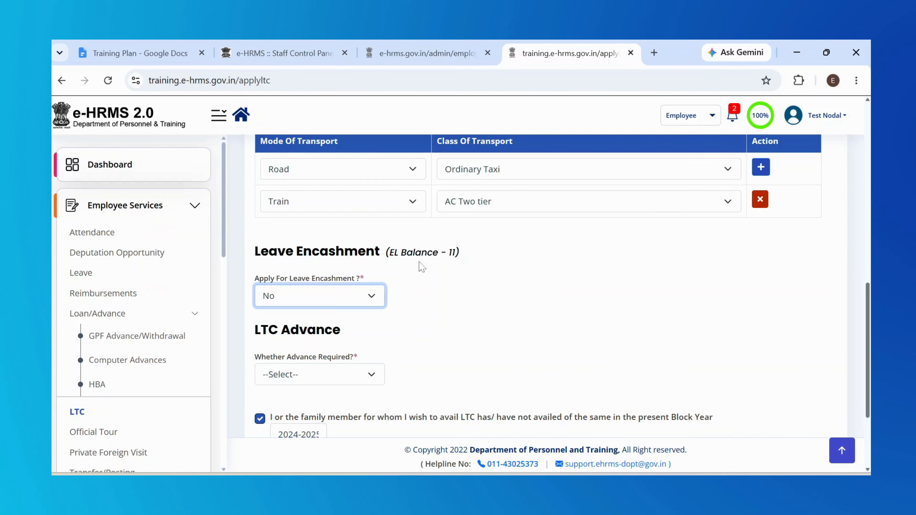
- Try applying for leave encashment with 10 leaves, dismiss the notice and set the encashment choice back to No
left_click(380, 296)
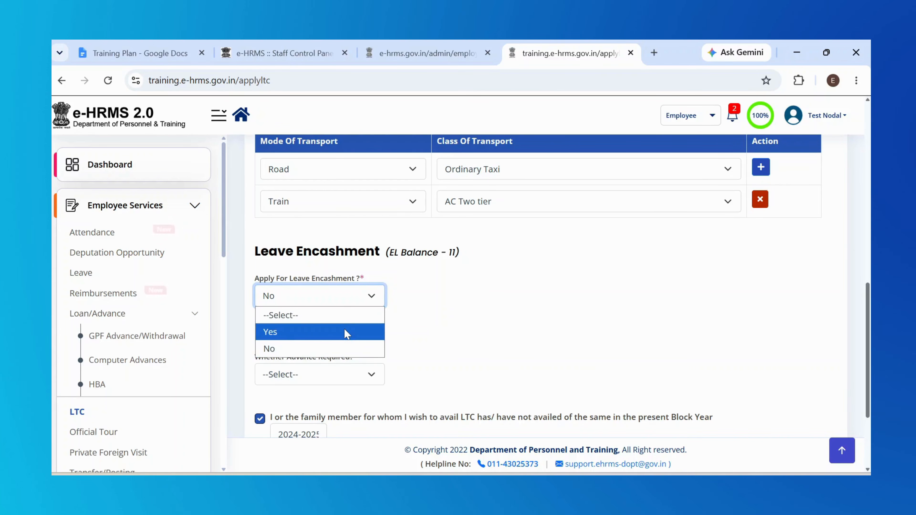
left_click(345, 329)
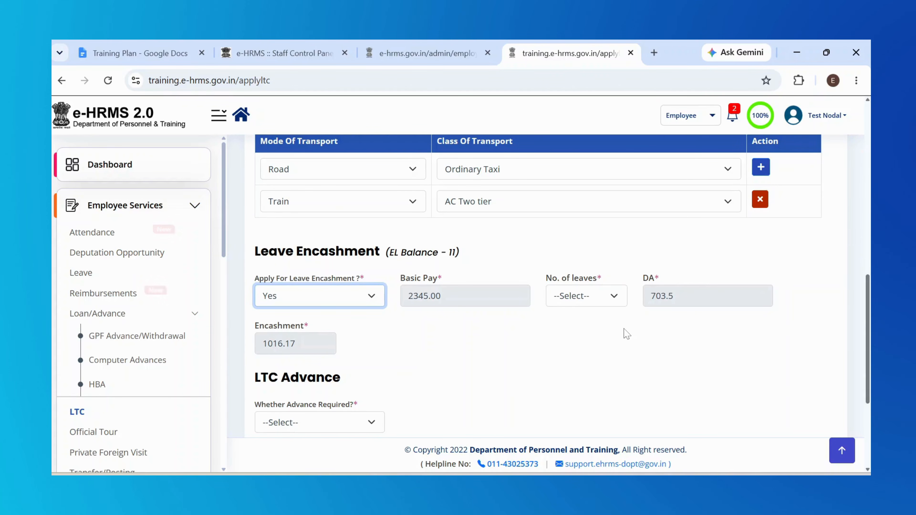
left_click(599, 307)
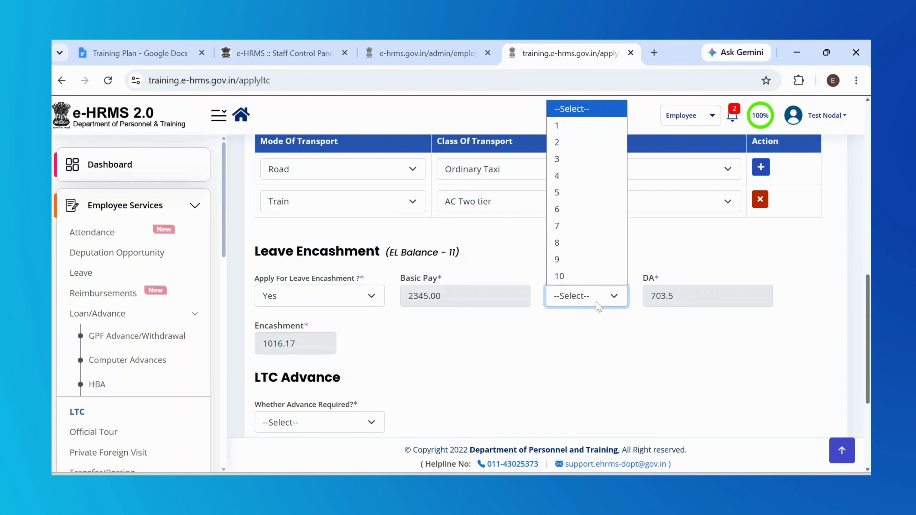
left_click(582, 281)
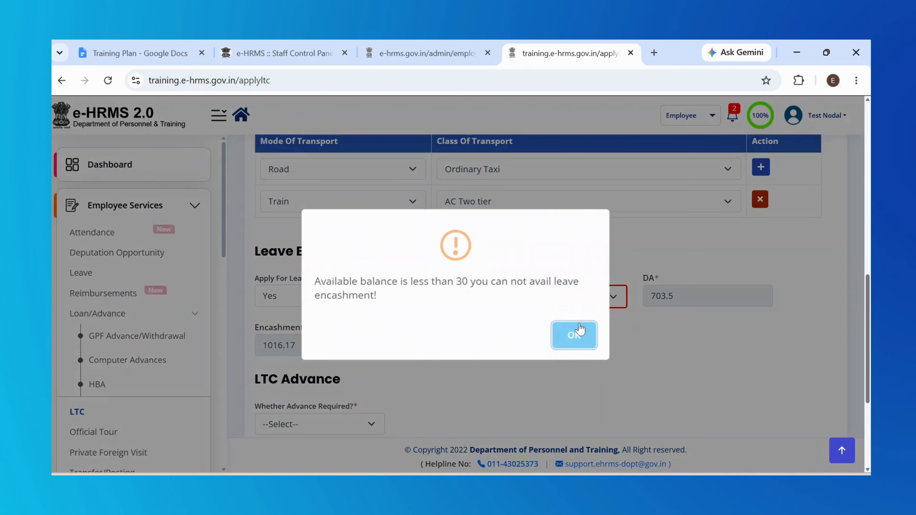
left_click(578, 334)
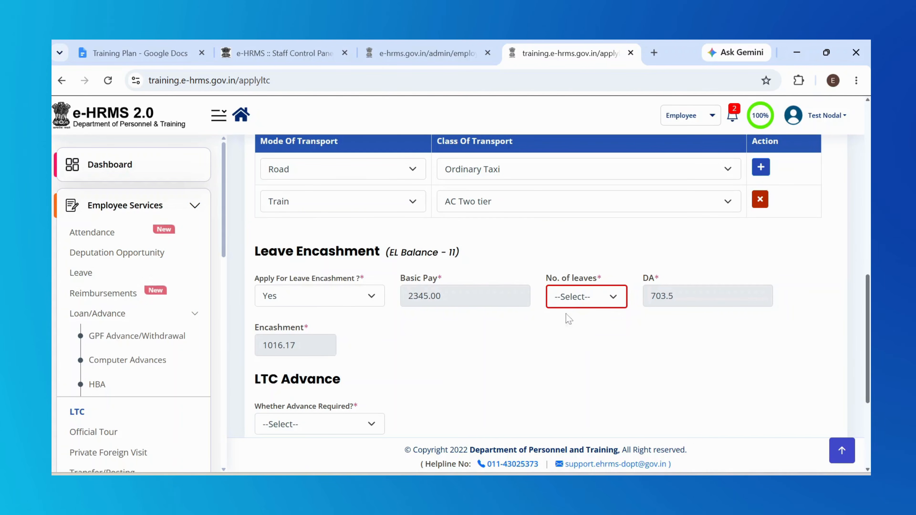
left_click(330, 299)
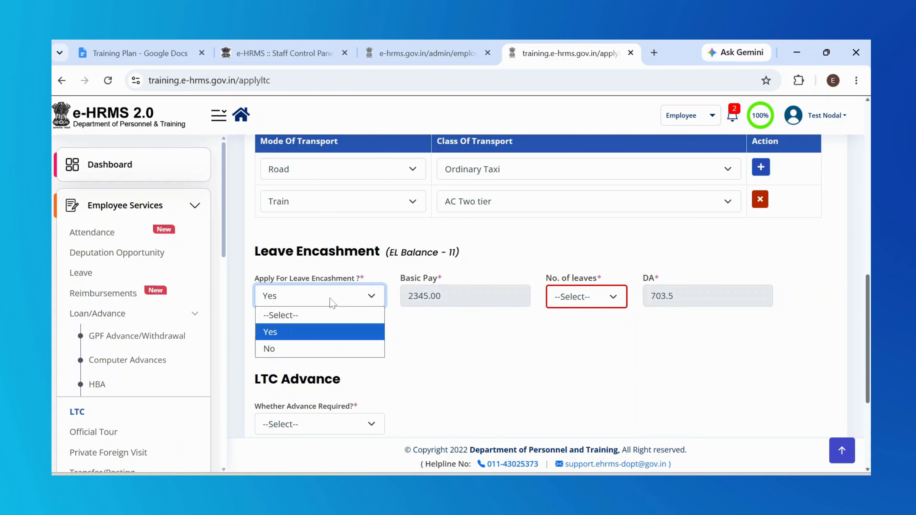
left_click(304, 347)
left_click(440, 337)
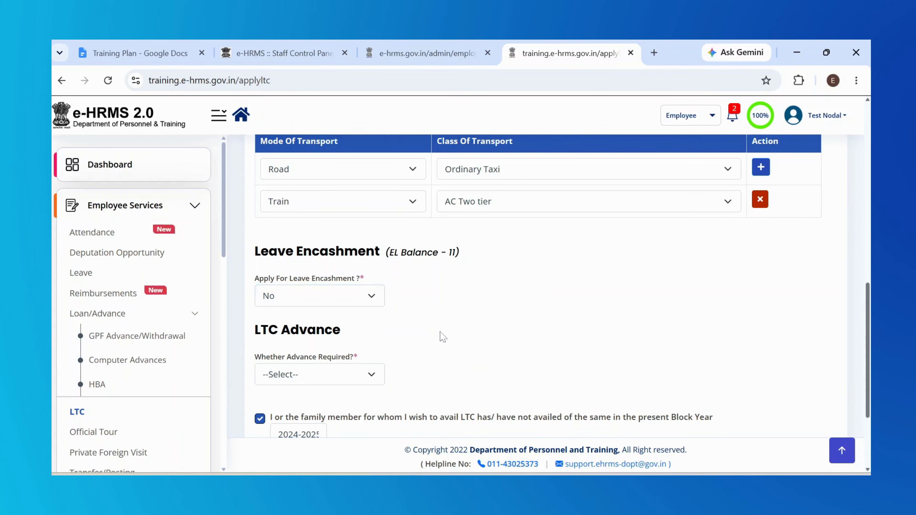
- In LTC Advance, answer Yes to whether an advance is required and bring up its detail fields
scroll(439, 337, "down", 2)
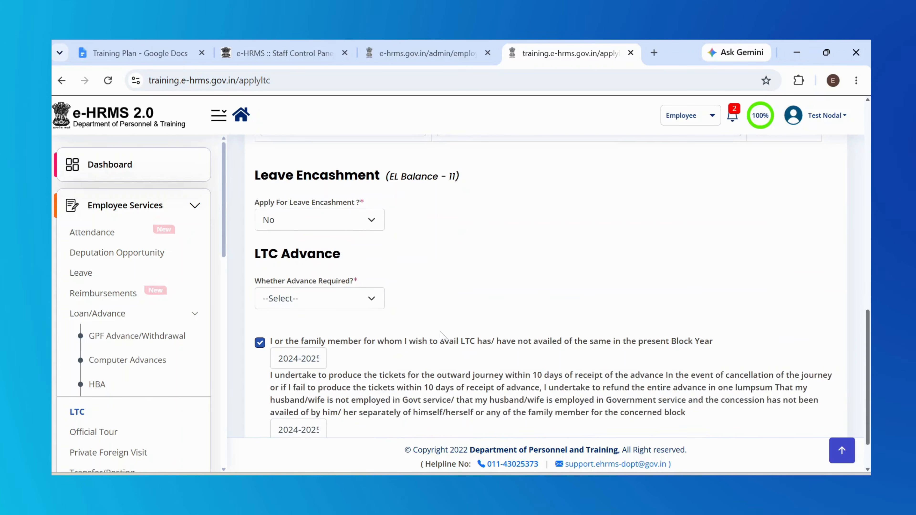
left_click(359, 302)
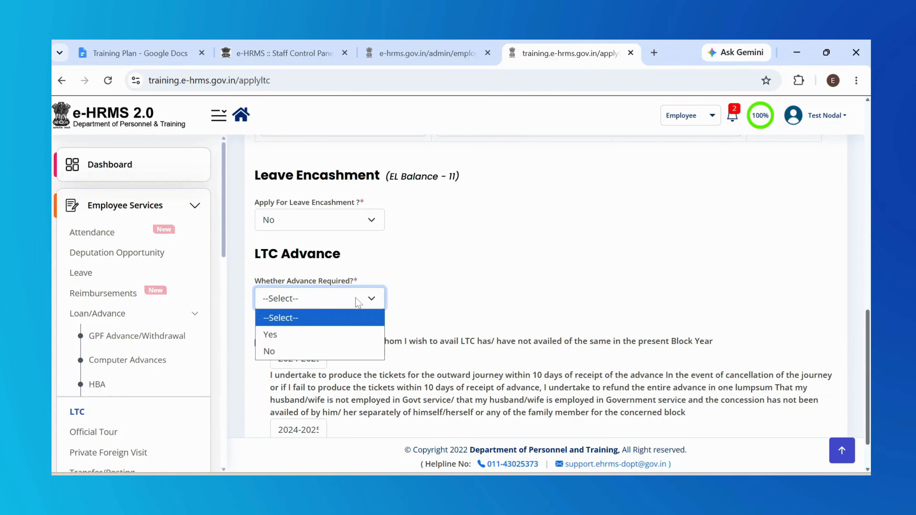
left_click(325, 335)
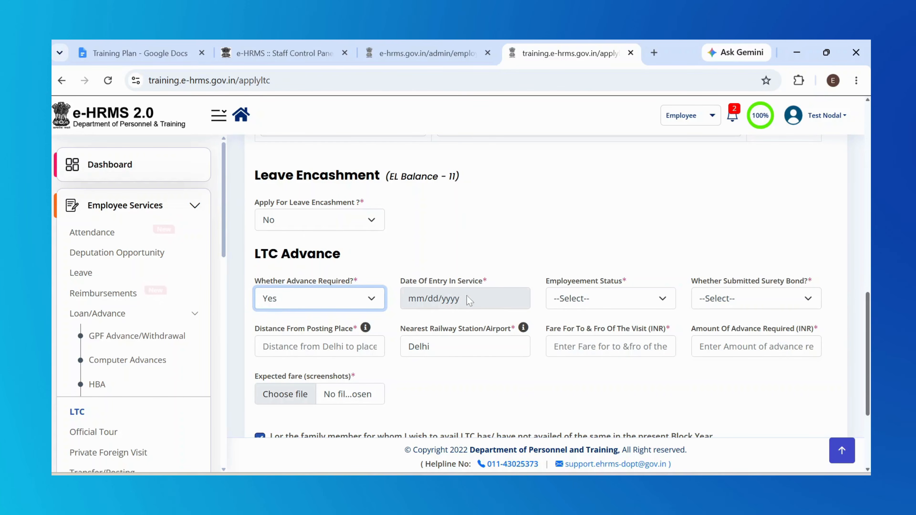
scroll(445, 308, "down", 1)
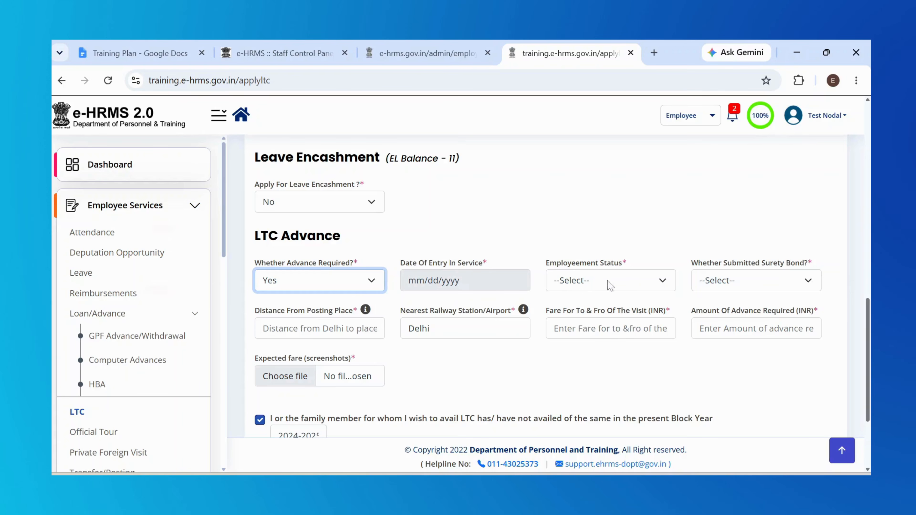
- Try the Temporary employment status with a surety bond answer, then change the employment status to Permanent in LTC Advance
left_click(584, 281)
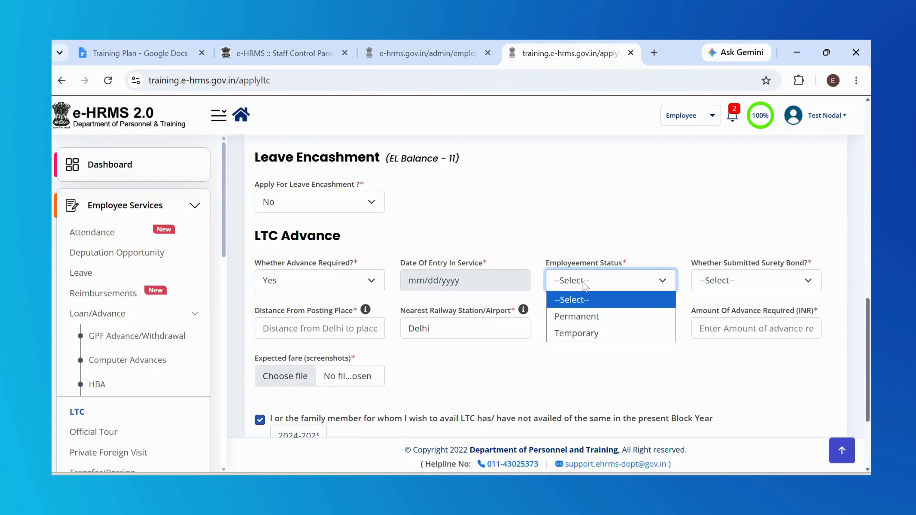
left_click(582, 335)
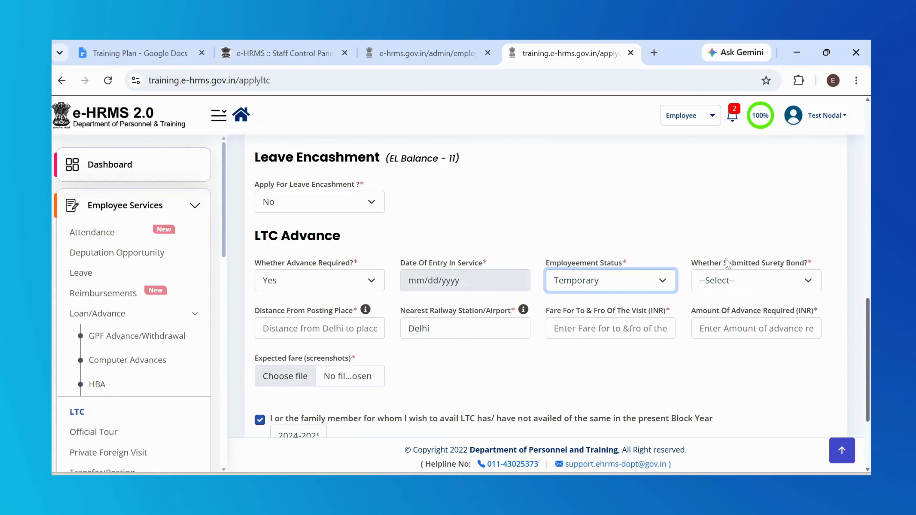
left_click(771, 285)
left_click(753, 317)
left_click(625, 289)
left_click(579, 317)
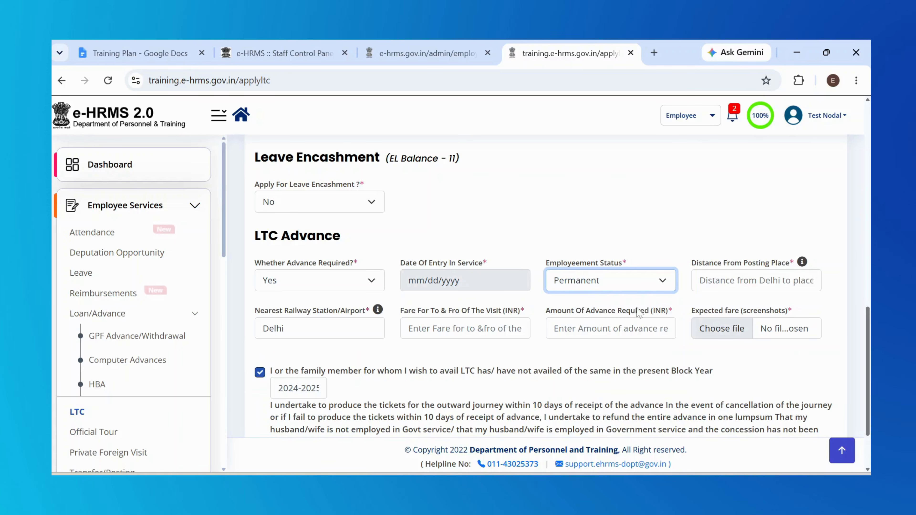
- In LTC Advance, enter a to-and-fro fare of 12000 INR and a required advance amount of 7000 INR
left_click(732, 283)
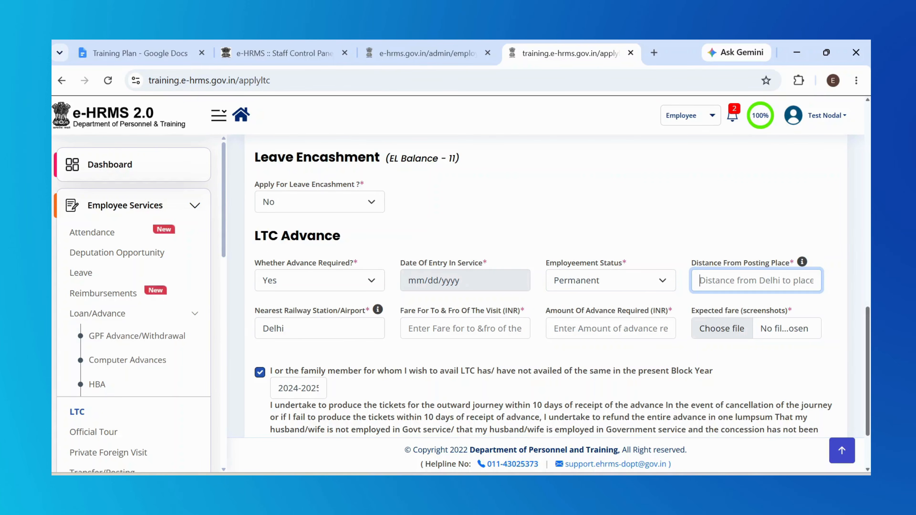
left_click(465, 329)
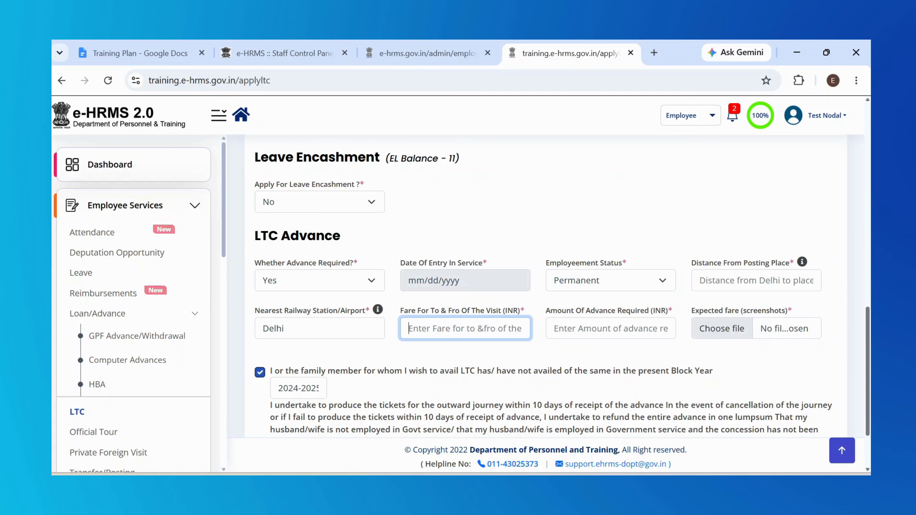
type("12000")
left_click(611, 328)
type("7000")
left_click(573, 359)
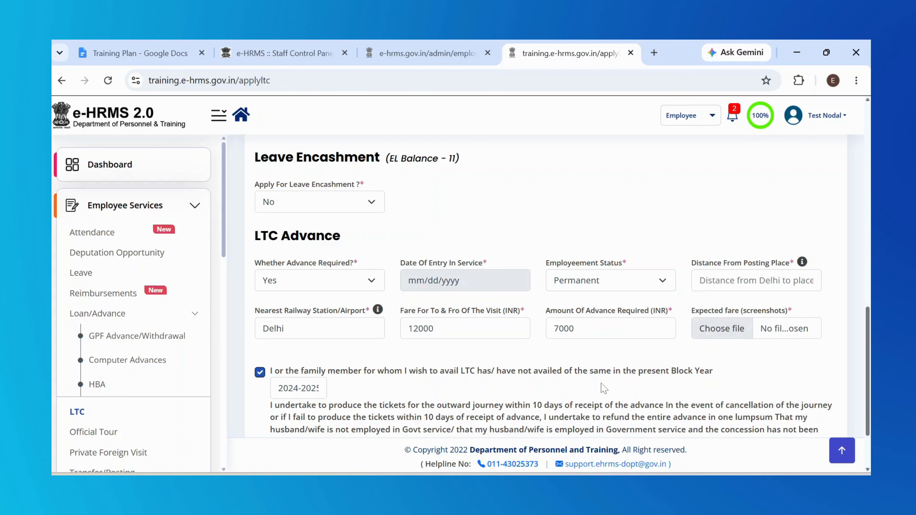
- Try to submit the LTC application, and enter 1 in the missing distance from posting place
scroll(605, 389, "down", 2)
scroll(769, 357, "down", 2)
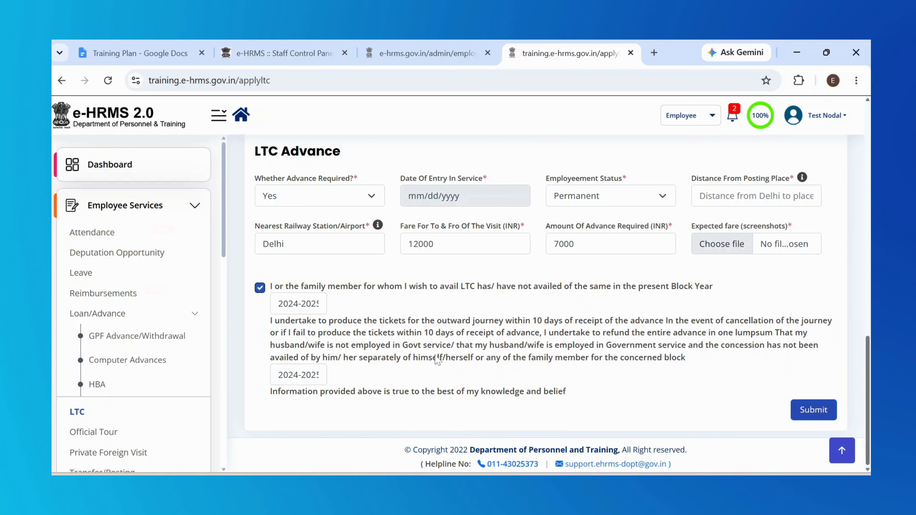
left_click(806, 412)
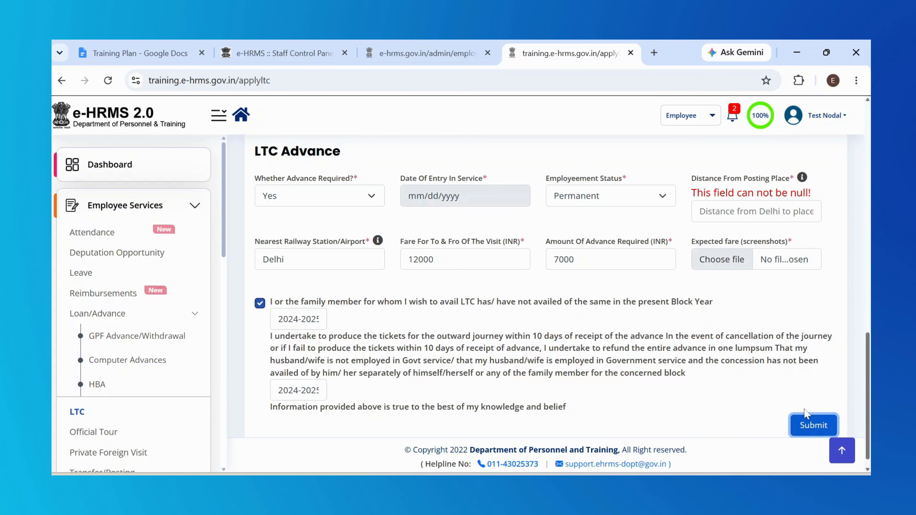
left_click(756, 211)
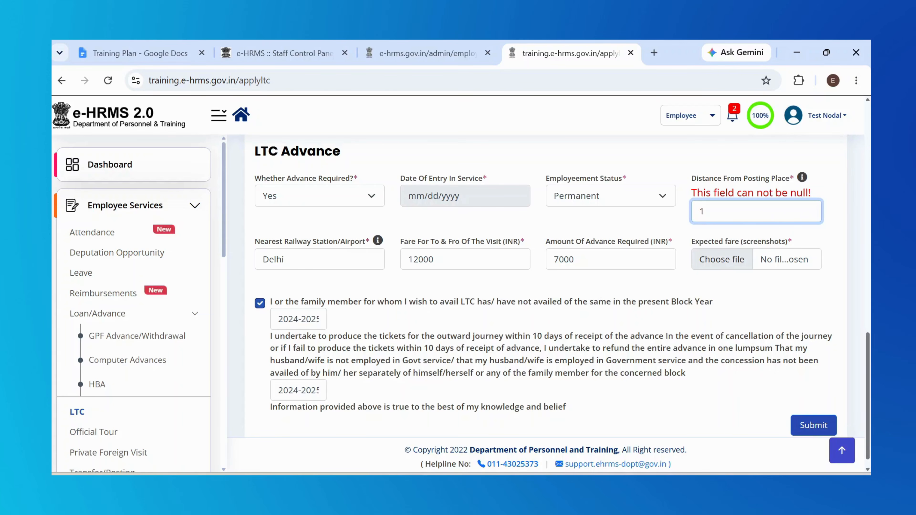
- Answer No to whether an LTC advance is required, submit the application and acknowledge the notice
left_click(352, 198)
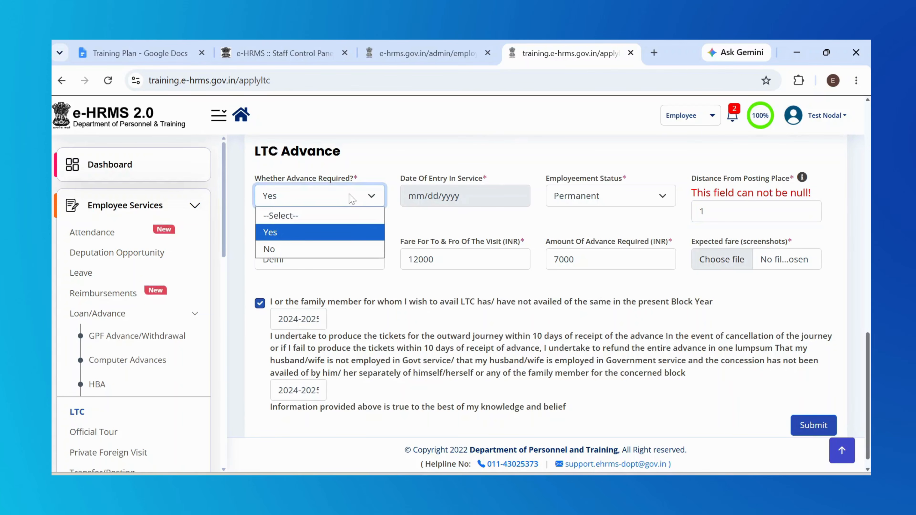
left_click(301, 249)
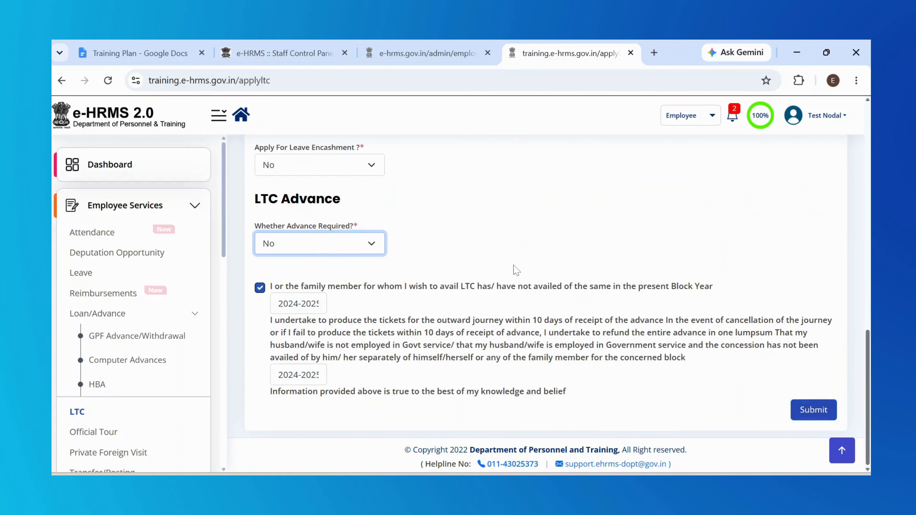
left_click(797, 415)
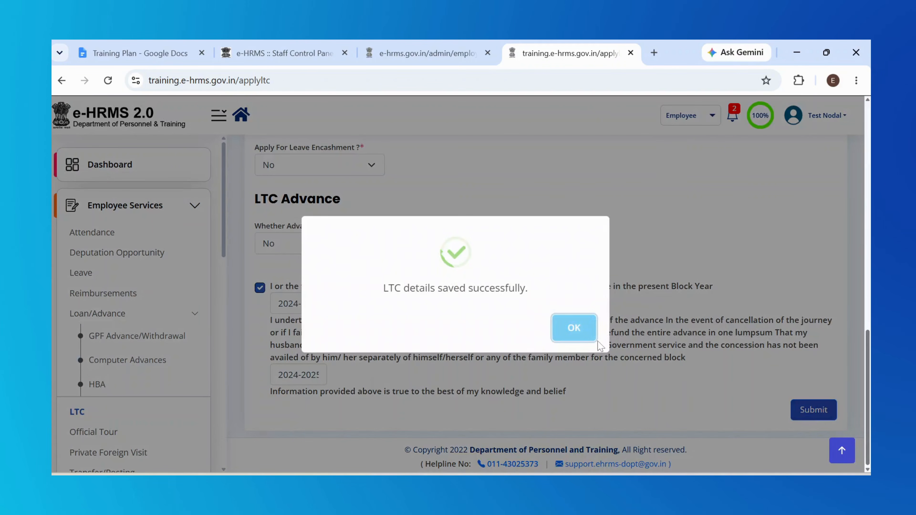
left_click(570, 329)
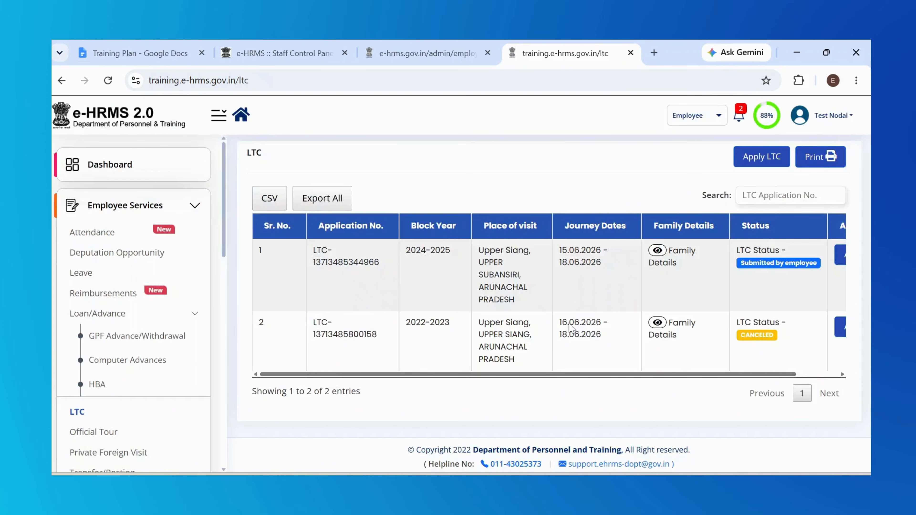
- Check the available actions for the 2024-2025 LTC application and track its request
scroll(821, 276, "right", 2)
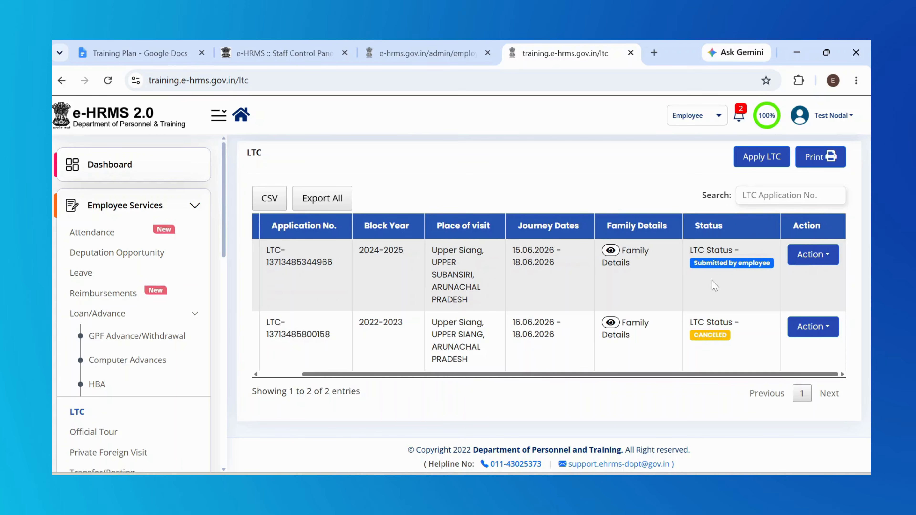
left_click(800, 255)
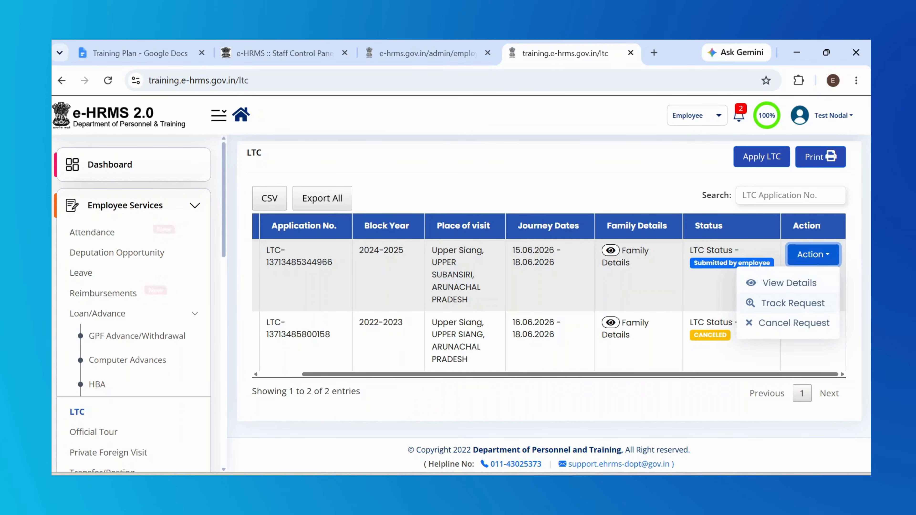
left_click(781, 304)
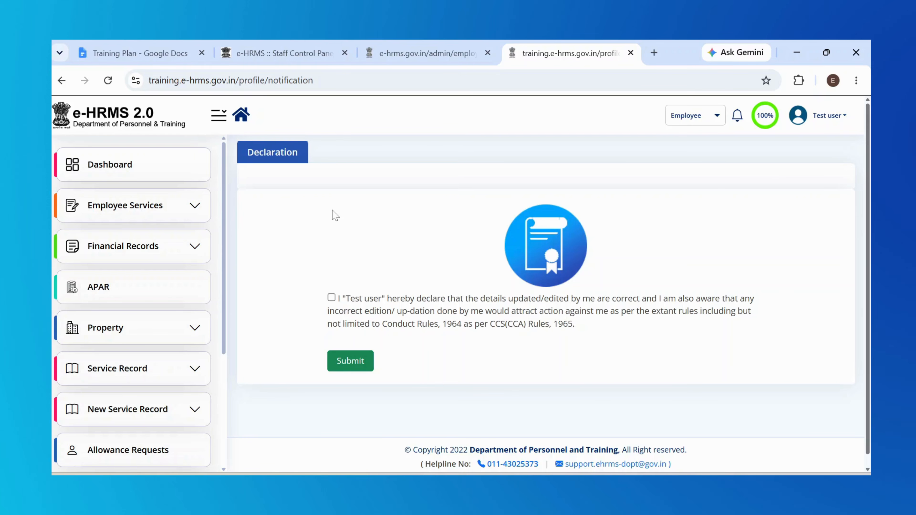
- Open the LTC requests awaiting workflow action and filter them by the Leave Travel Concession type
scroll(146, 329, "down", 3)
scroll(146, 329, "down", 3)
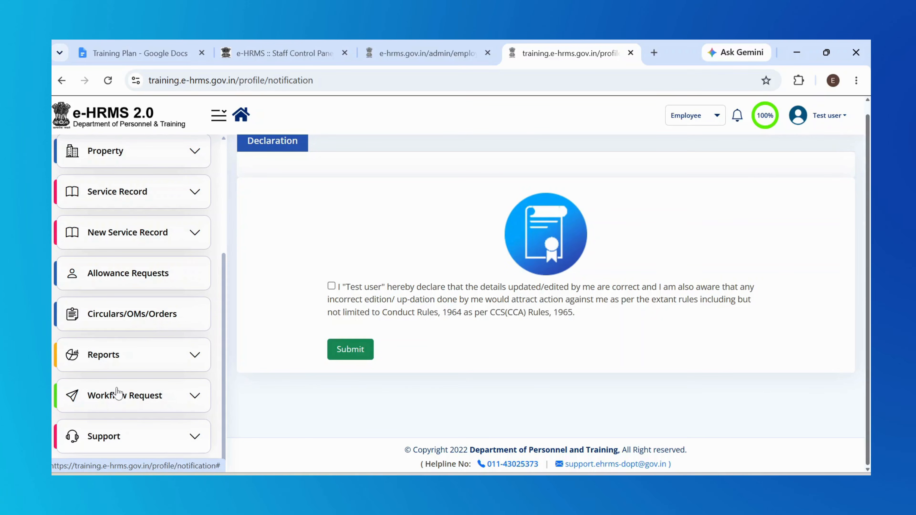
left_click(151, 397)
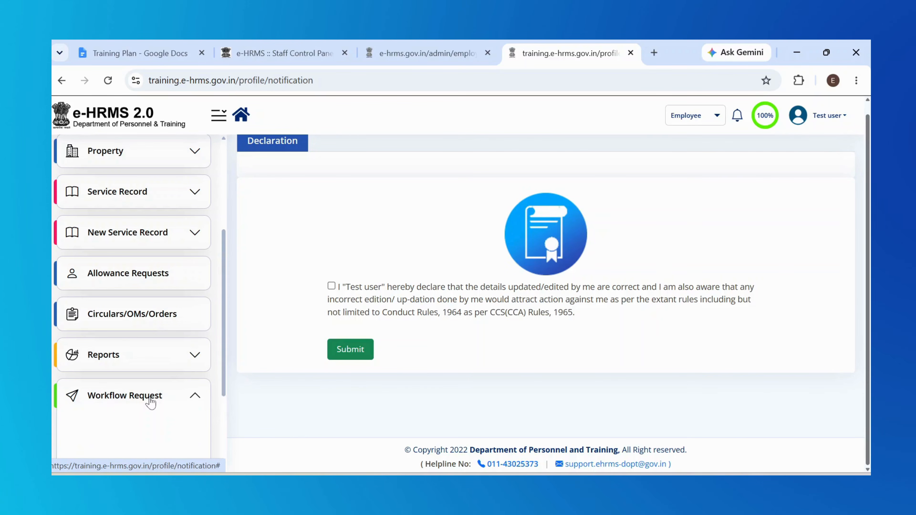
scroll(150, 400, "down", 2)
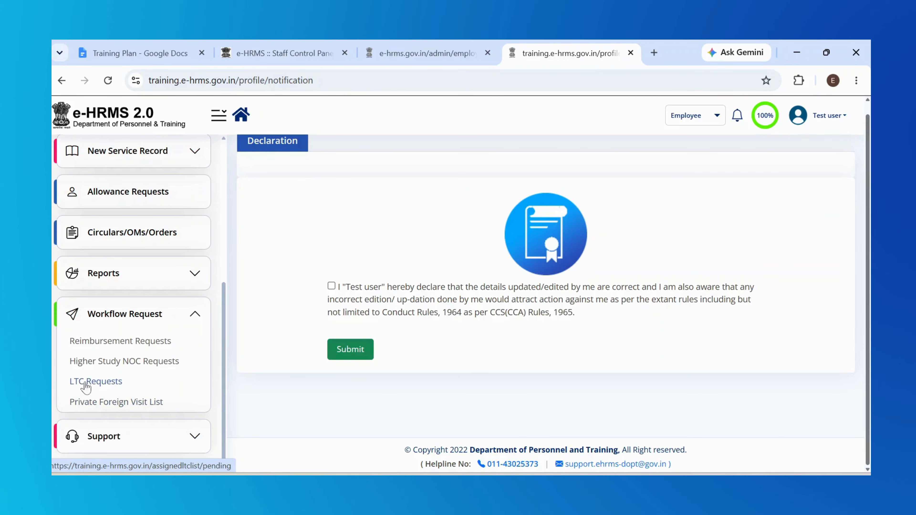
left_click(105, 382)
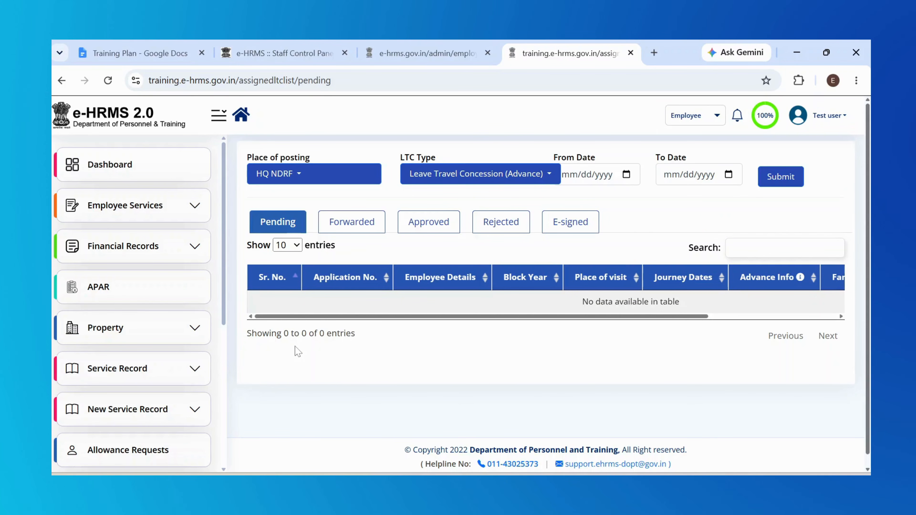
left_click(442, 178)
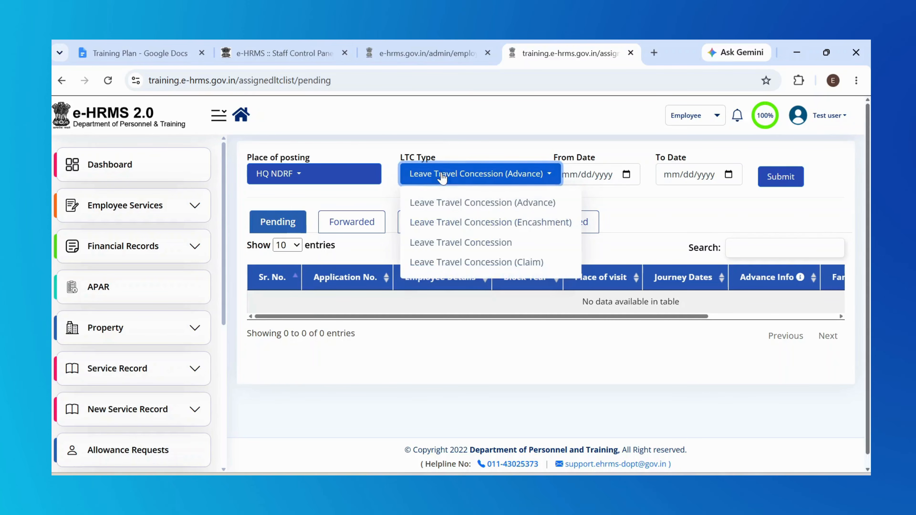
left_click(484, 247)
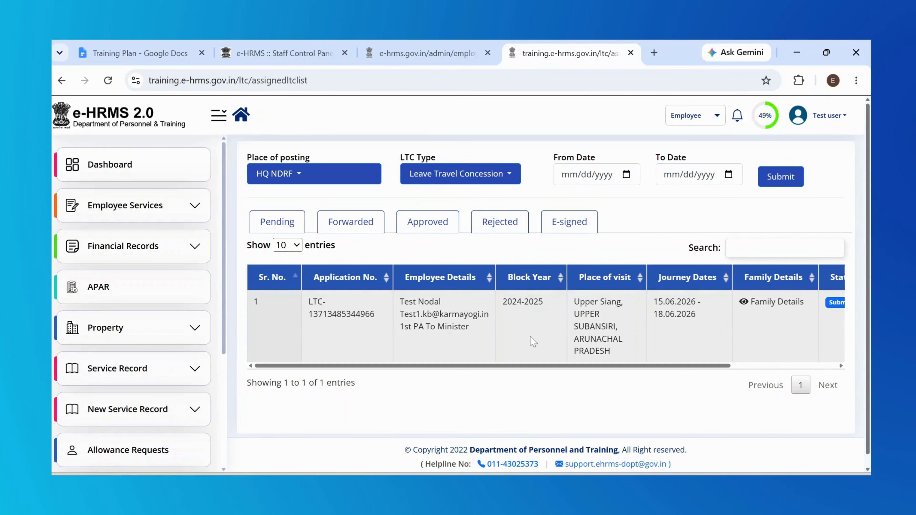
- Review the submitted 2024-2025 request's transport, family, encashment, advance and tracking details, and close the details view
scroll(530, 335, "right", 1)
scroll(530, 335, "right", 3)
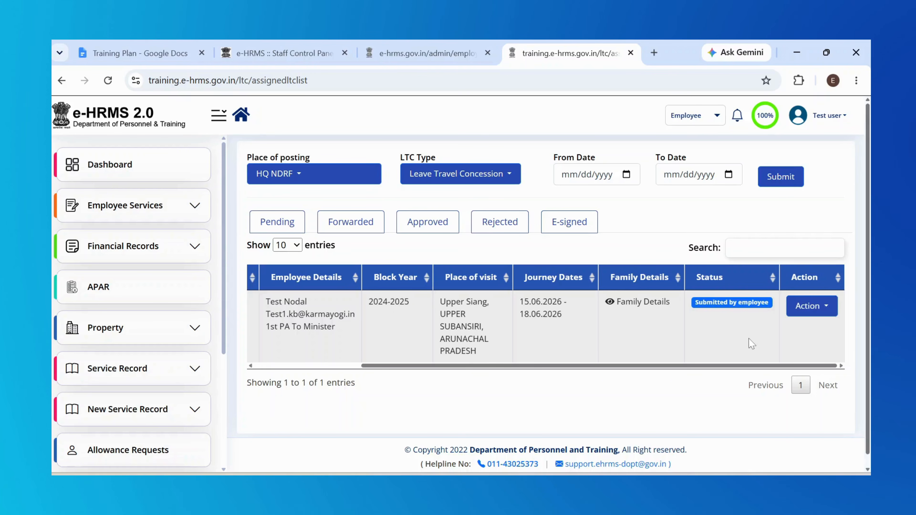
left_click(791, 314)
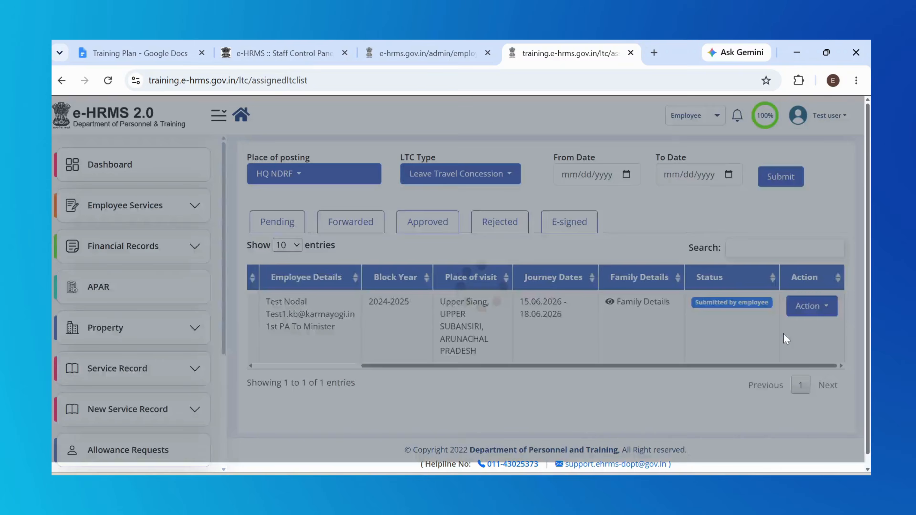
left_click(784, 333)
scroll(635, 275, "down", 3)
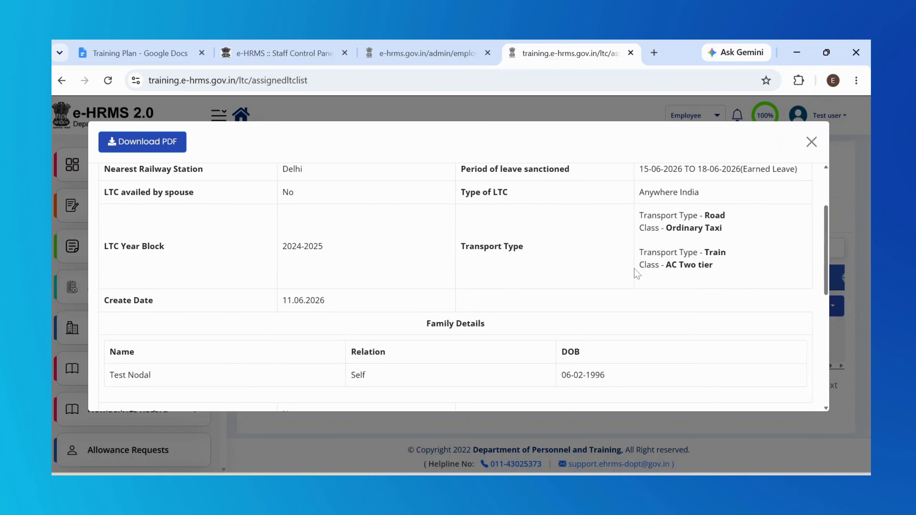
scroll(637, 274, "down", 4)
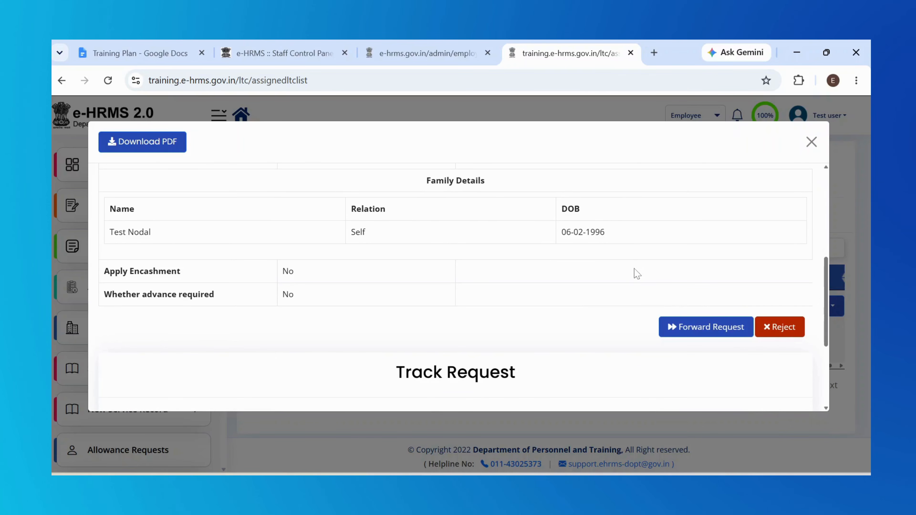
scroll(448, 308, "up", 1)
scroll(449, 309, "down", 2)
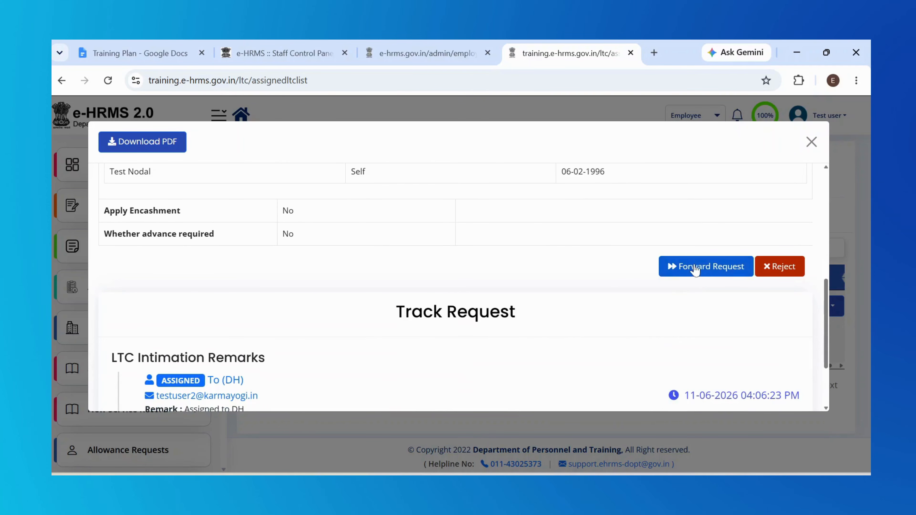
key("Escape")
- Forward the 2024-2025 LTC request to the SO with the remark "Ok. Forward"
left_click(799, 307)
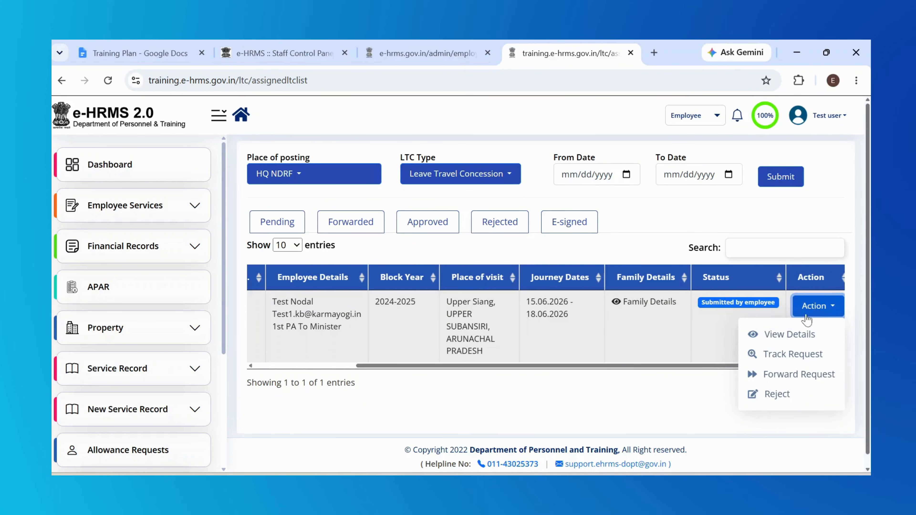
left_click(799, 374)
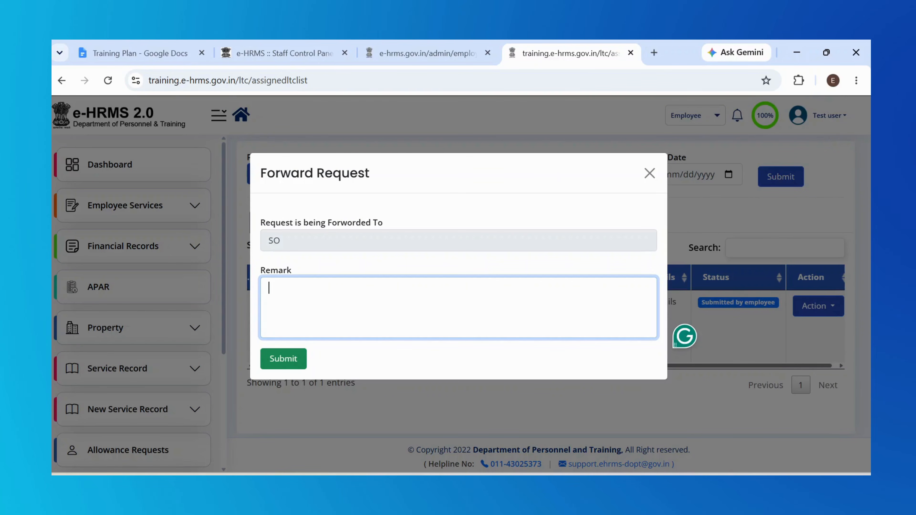
type("Ok. Forma")
key("BackSpace")
key("BackSpace")
type("ward")
left_click(284, 358)
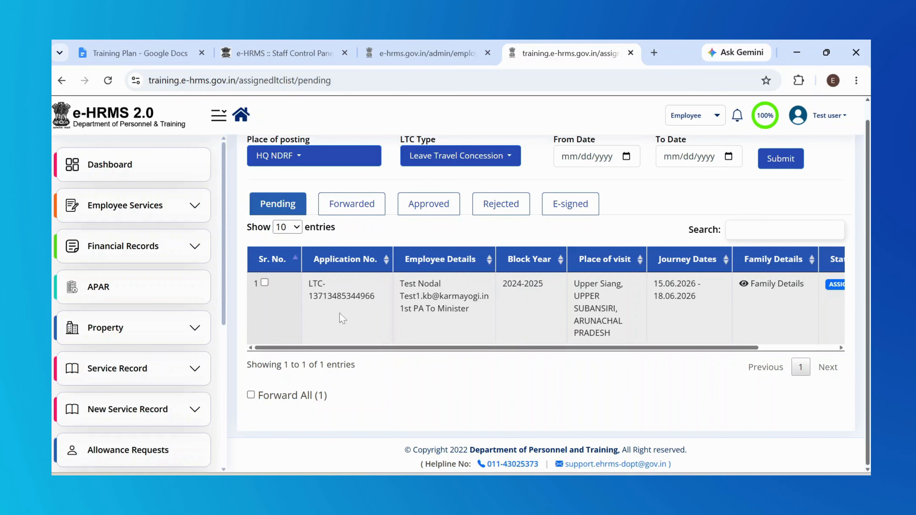
- Forward the 2024-2025 LTC request to the Approver with the remark "Remarks: approve"
left_click(265, 283)
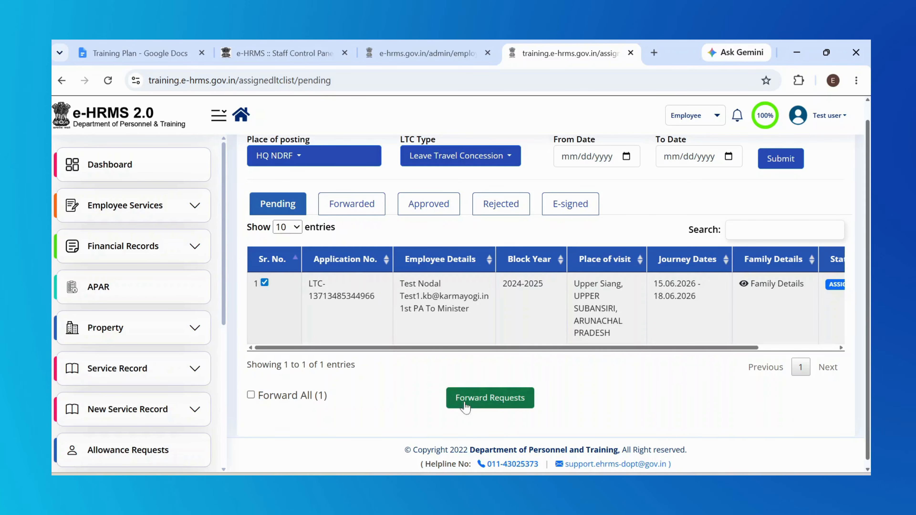
left_click(503, 401)
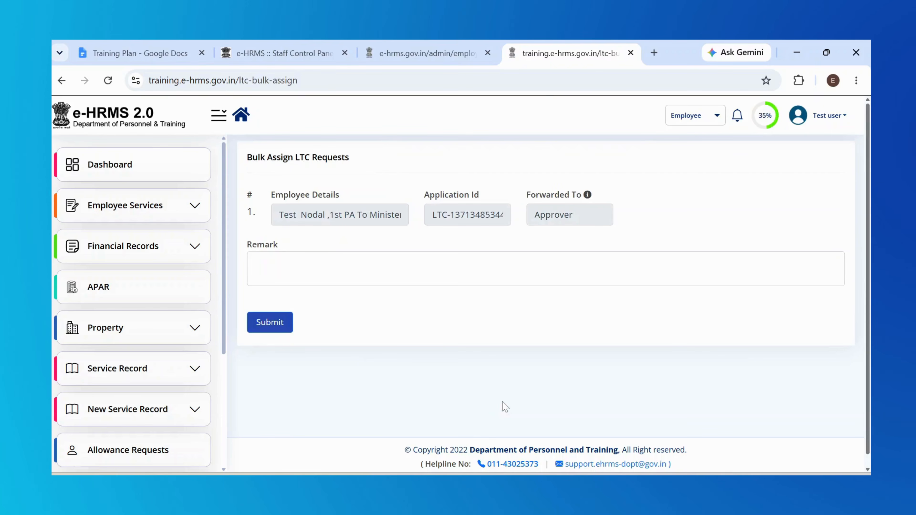
left_click(255, 262)
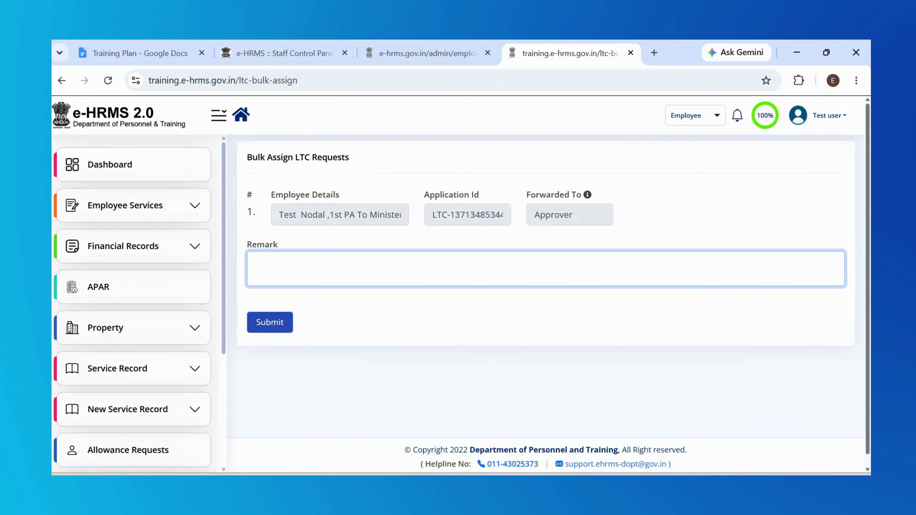
type("Rem")
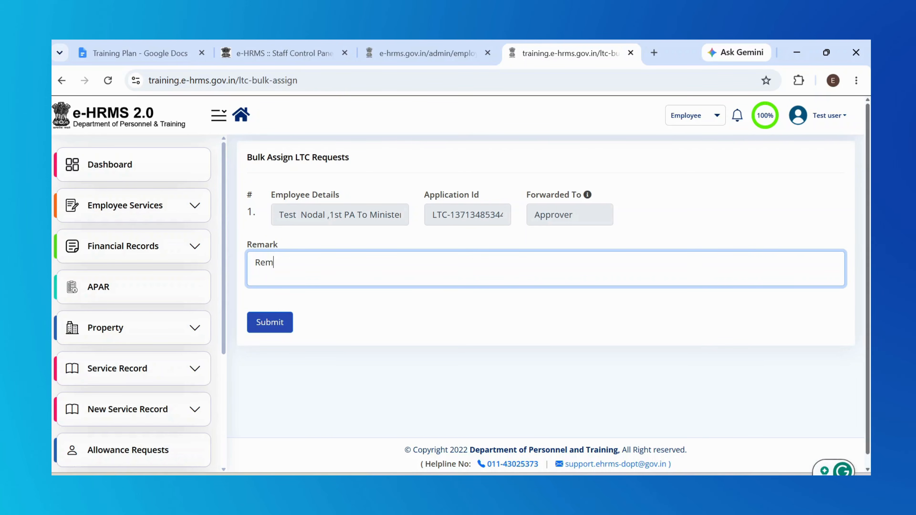
type("arks: ")
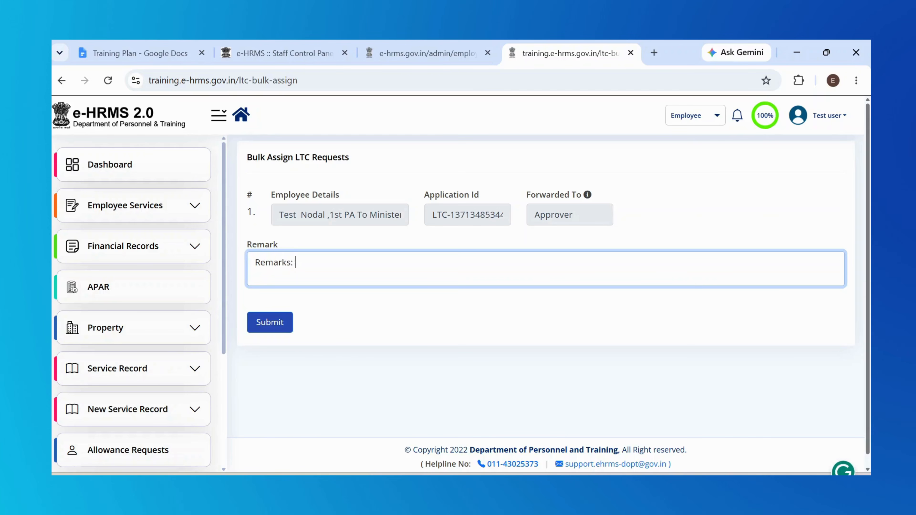
type("approve")
left_click(285, 325)
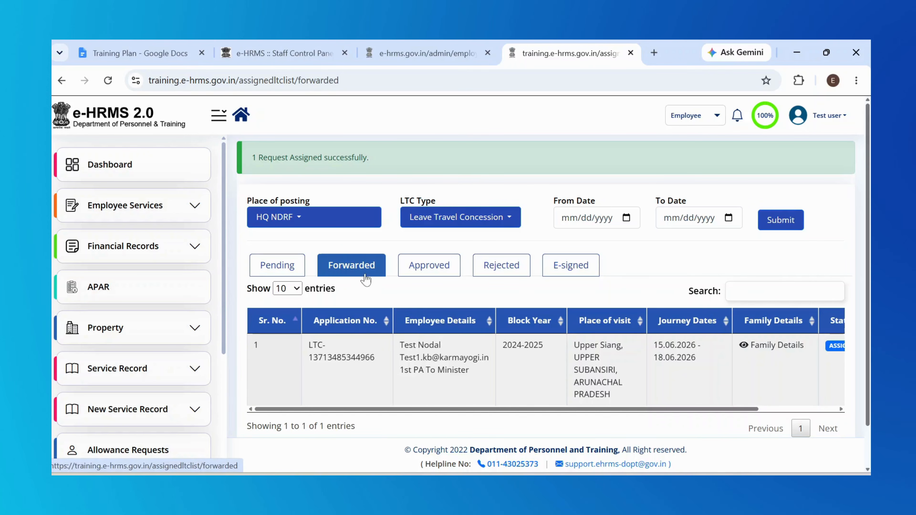
- Track the forwarded 2024-2025 LTC request and review its assignment history and remarks
scroll(462, 356, "right", 3)
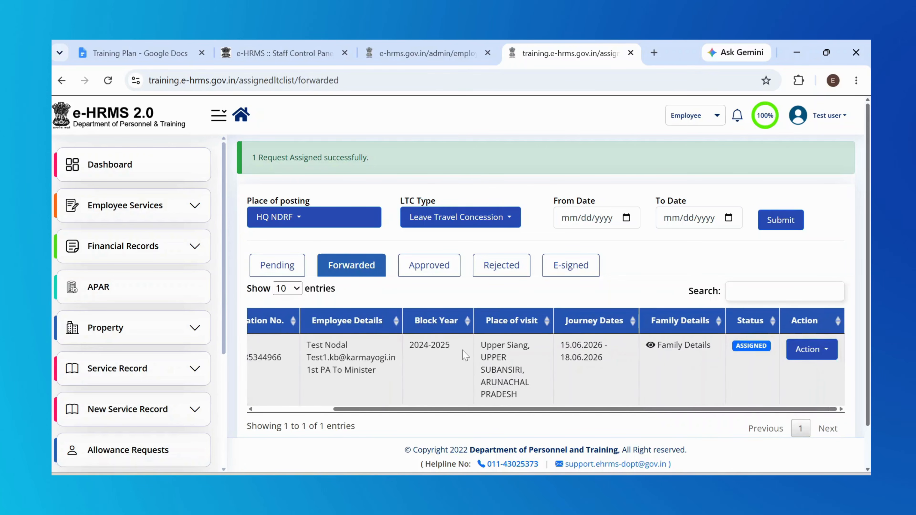
left_click(805, 352)
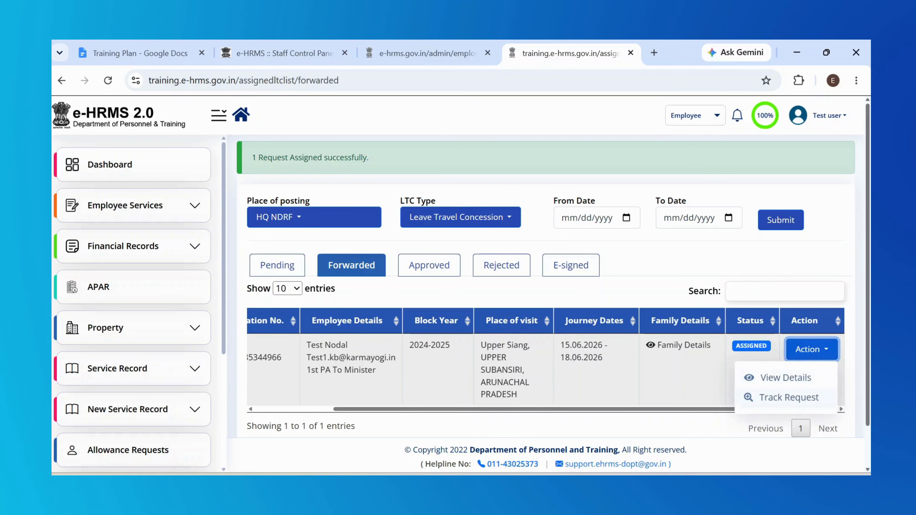
left_click(779, 397)
scroll(601, 327, "down", 3)
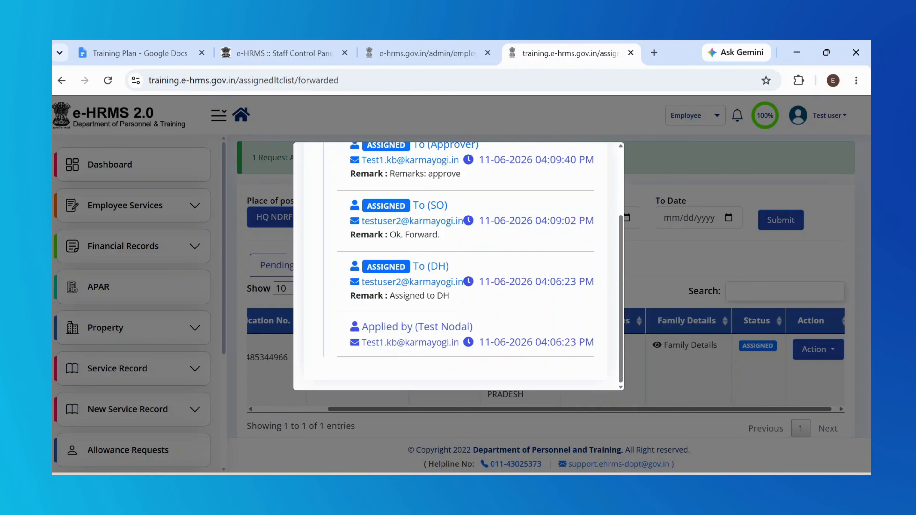
scroll(458, 263, "up", 1)
scroll(449, 261, "up", 2)
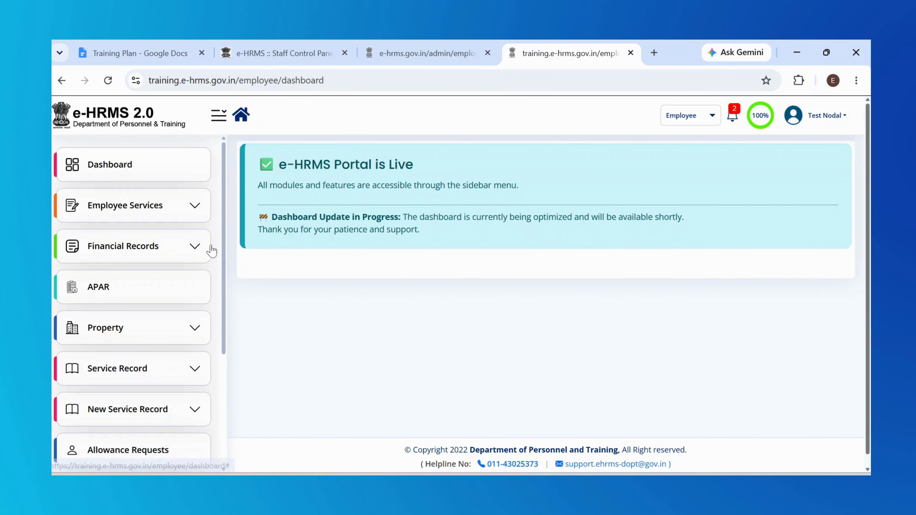
- Open the LTC workflow requests awaiting approval and check the available LTC type filters, keeping Leave Travel Concession
scroll(162, 304, "down", 5)
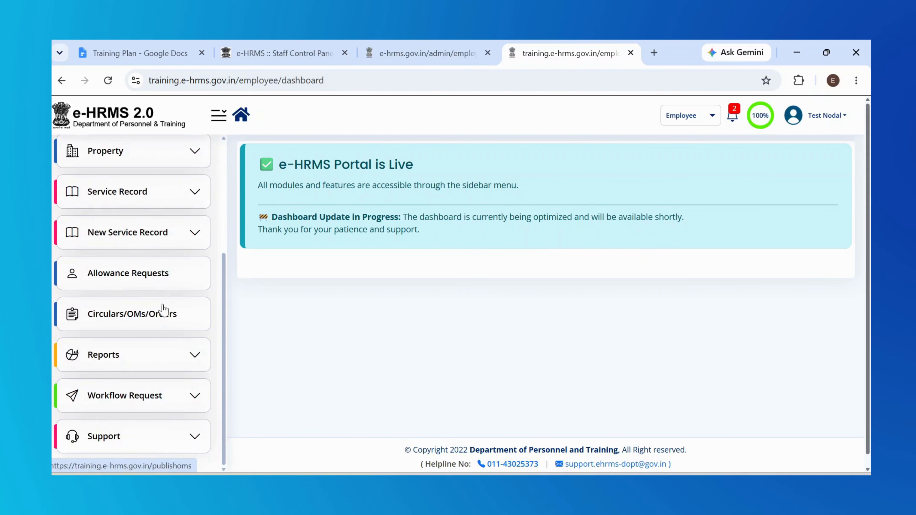
left_click(106, 403)
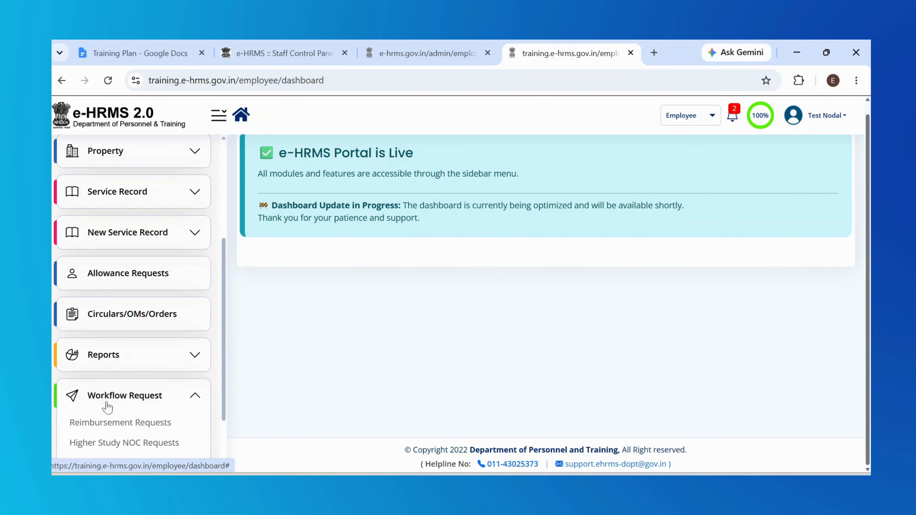
scroll(107, 404, "down", 3)
left_click(94, 387)
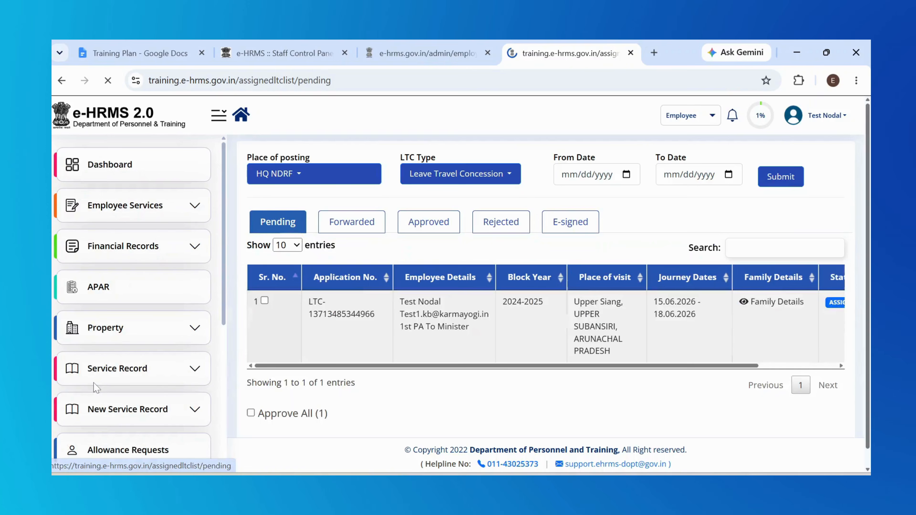
left_click(464, 178)
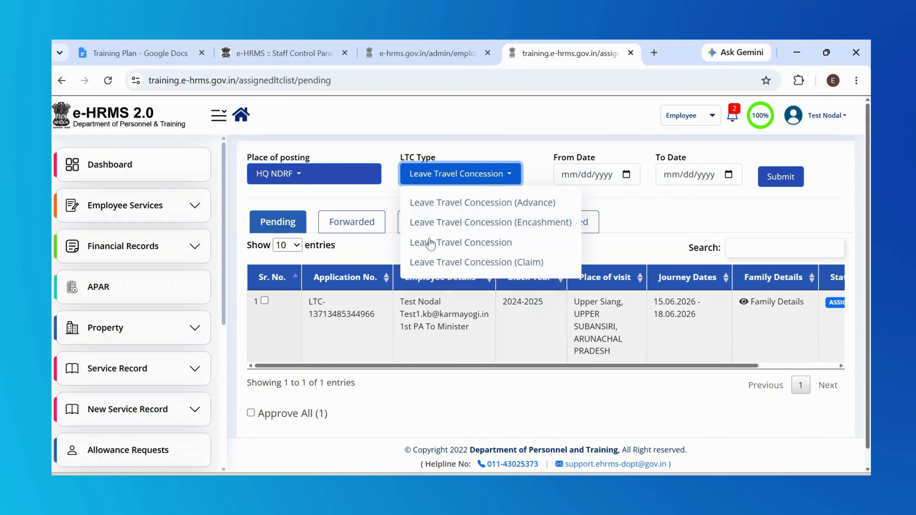
left_click(382, 199)
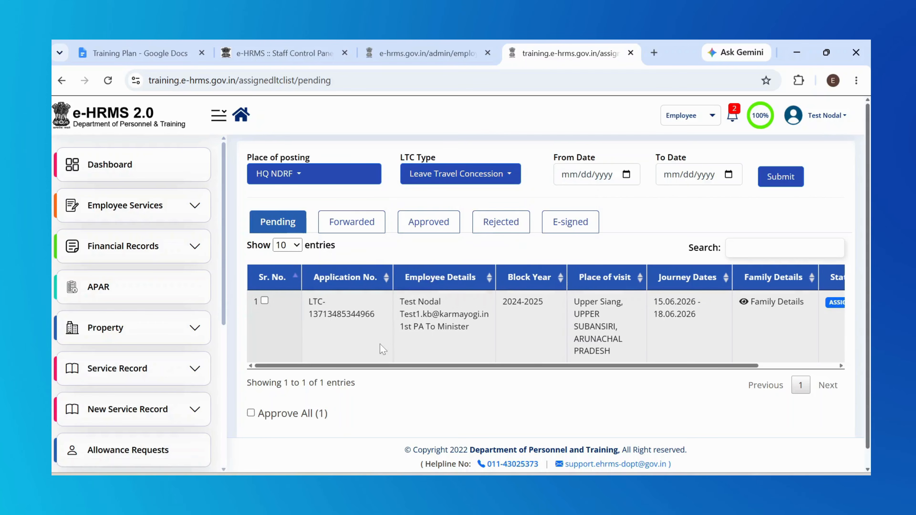
- Review the pending 2024-2025 request's journey, family, encashment and advance details along with its tracking remarks
scroll(380, 343, "right", 3)
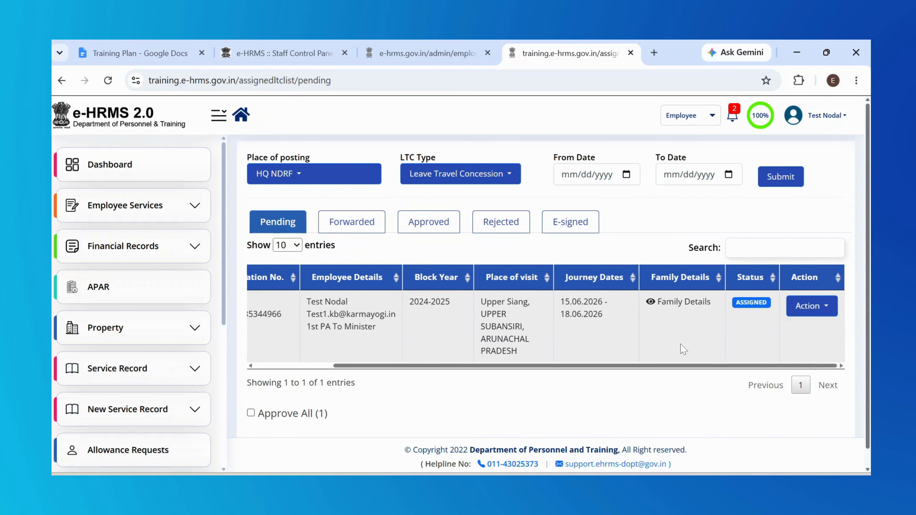
left_click(808, 306)
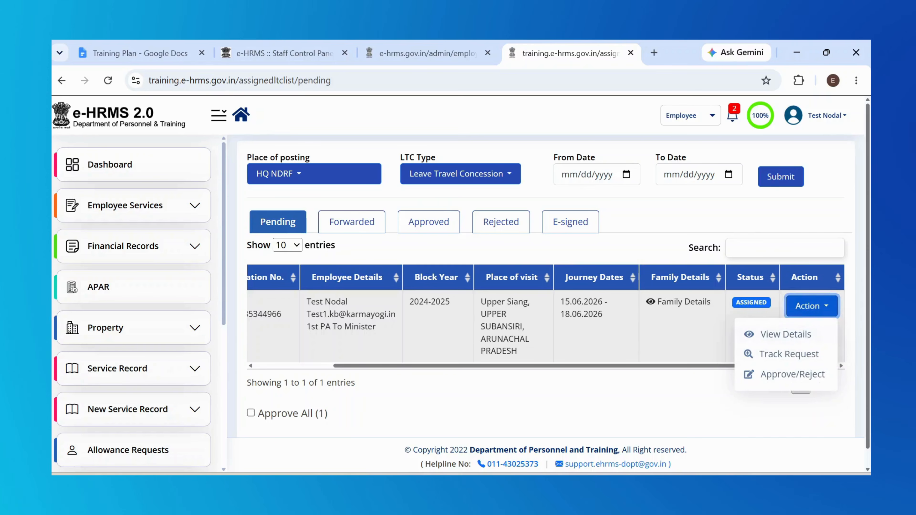
left_click(783, 335)
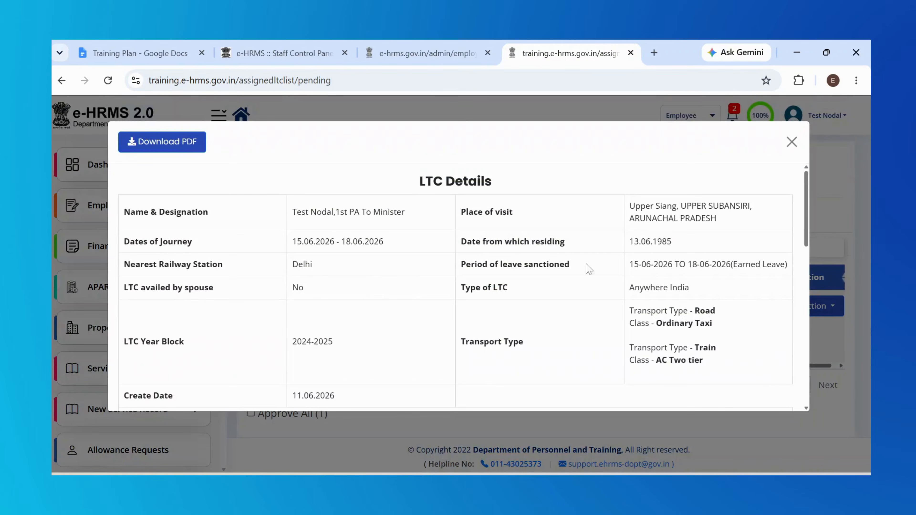
scroll(546, 278, "down", 8)
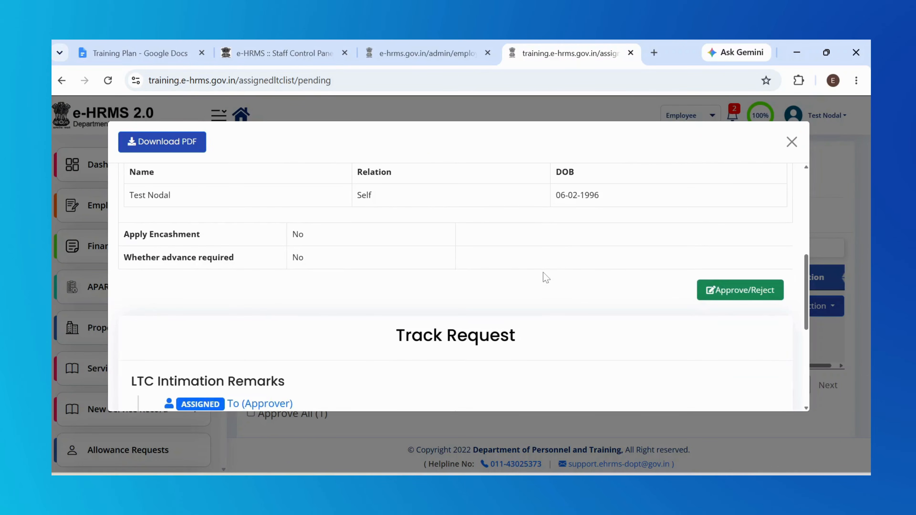
scroll(546, 278, "down", 2)
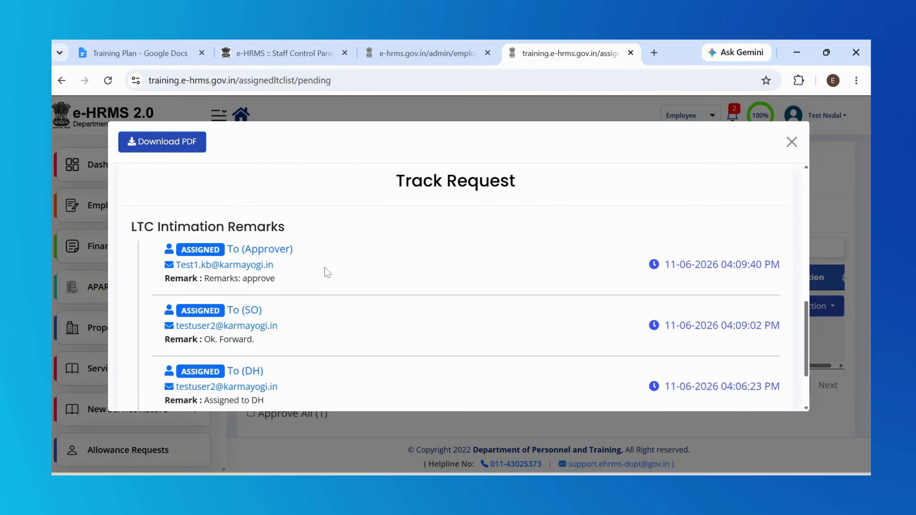
scroll(286, 357, "down", 1)
scroll(380, 300, "up", 2)
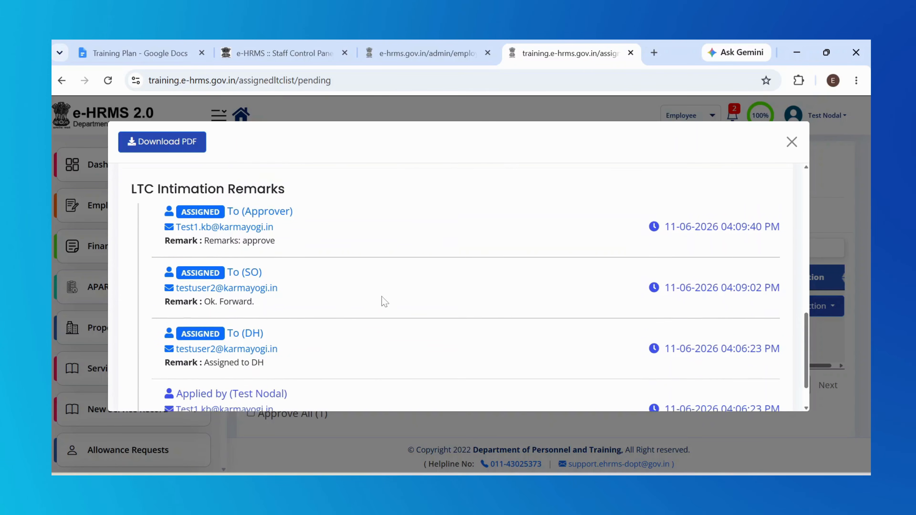
scroll(384, 301, "up", 8)
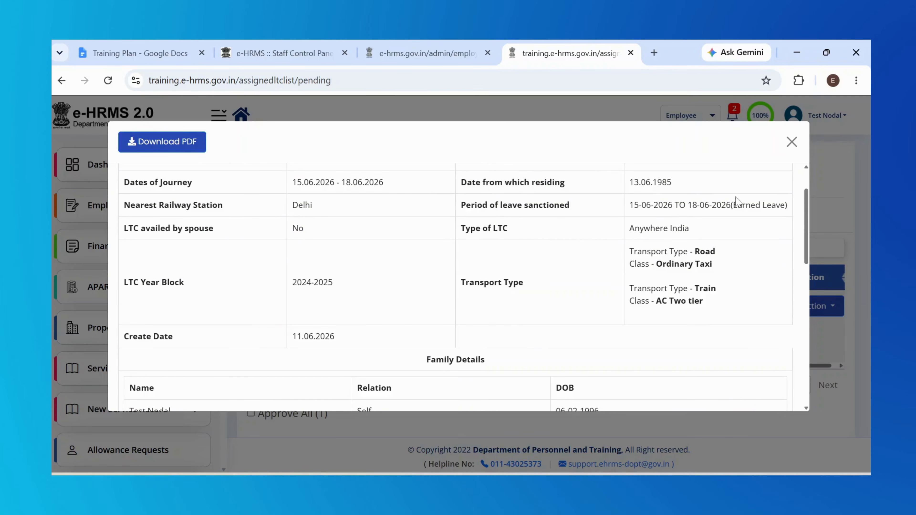
- Approve the 2024-2025 LTC request from its details view with the remark "Remarks" and dismiss the confirmation
scroll(719, 333, "down", 5)
scroll(718, 332, "down", 1)
left_click(724, 304)
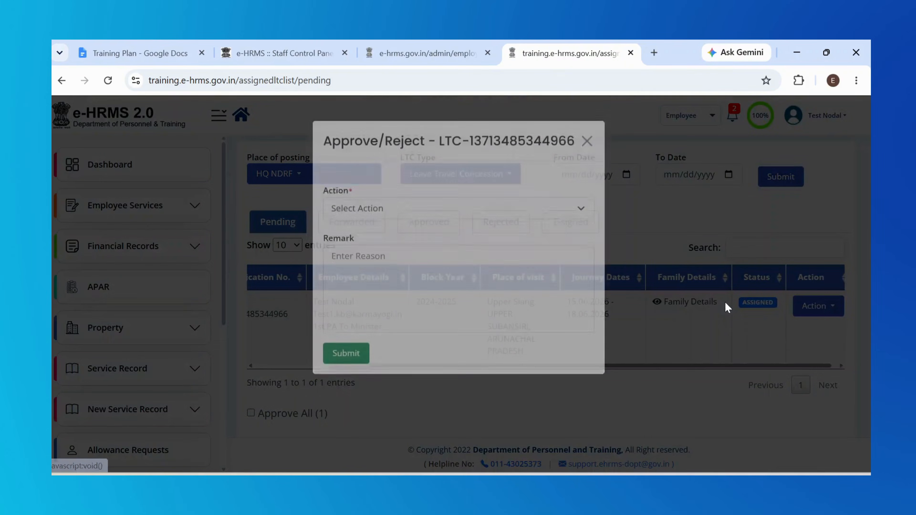
left_click(552, 228)
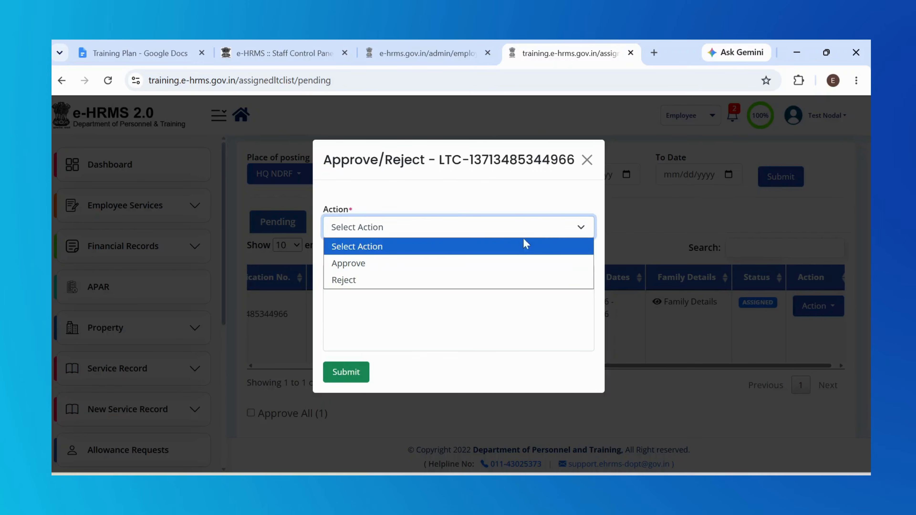
left_click(509, 263)
left_click(503, 270)
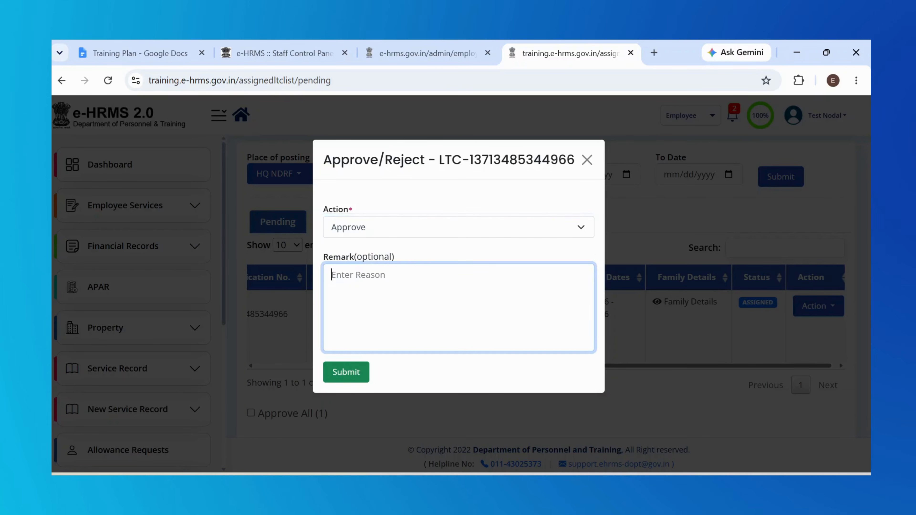
type("Remarks")
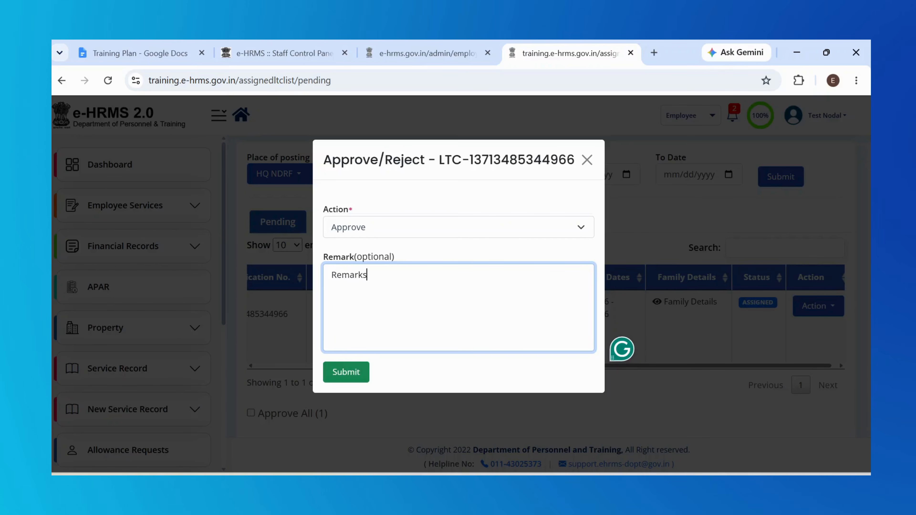
left_click(361, 371)
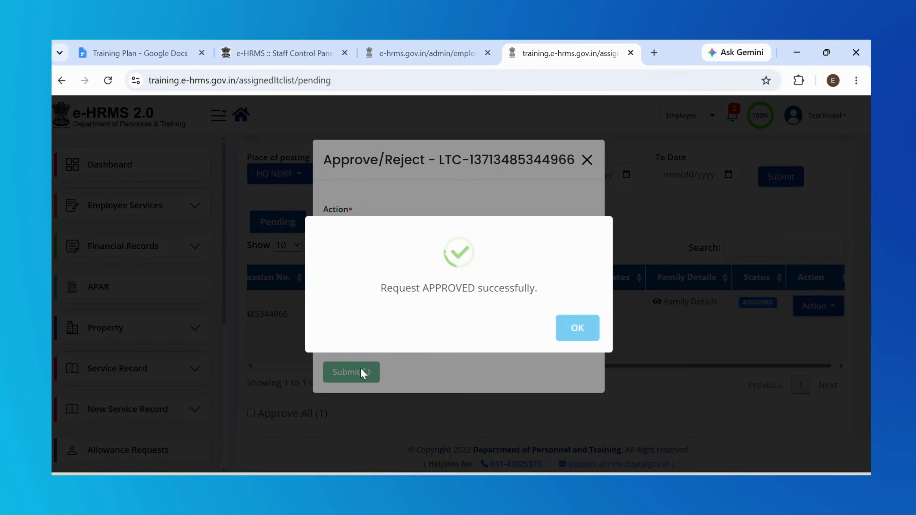
left_click(578, 328)
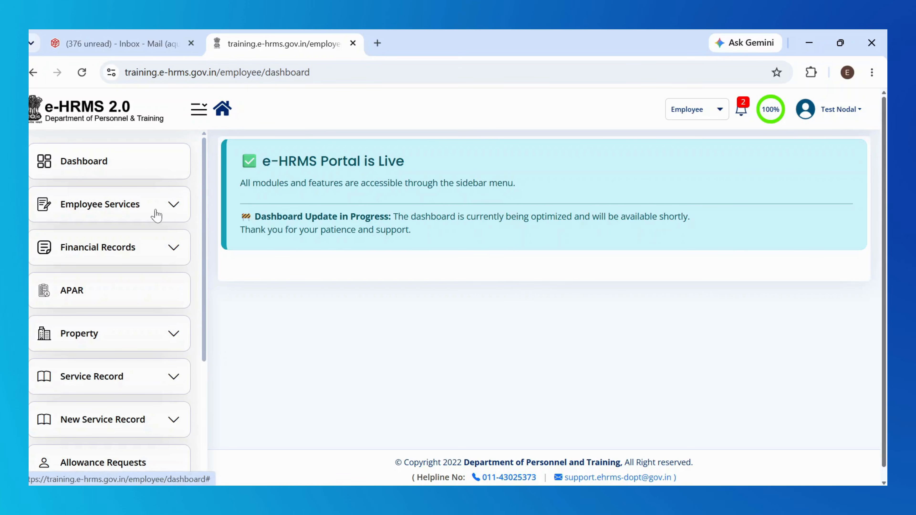
- Open the employee's LTC applications list and start an LTC claim for the 2024-2025 application
left_click(156, 212)
left_click(49, 346)
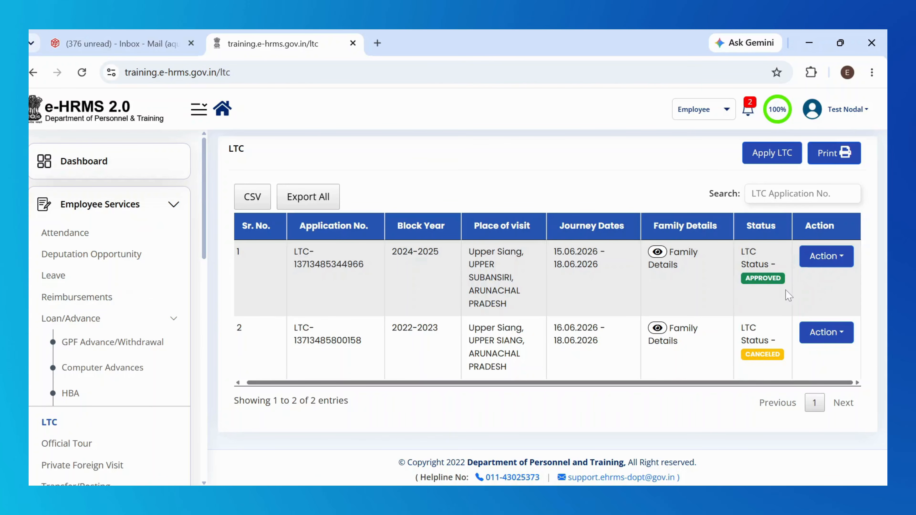
left_click(819, 262)
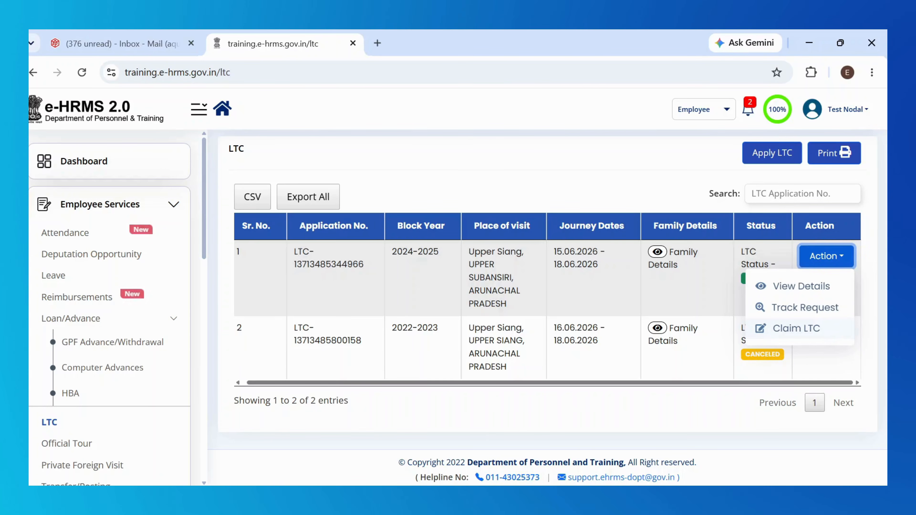
left_click(797, 328)
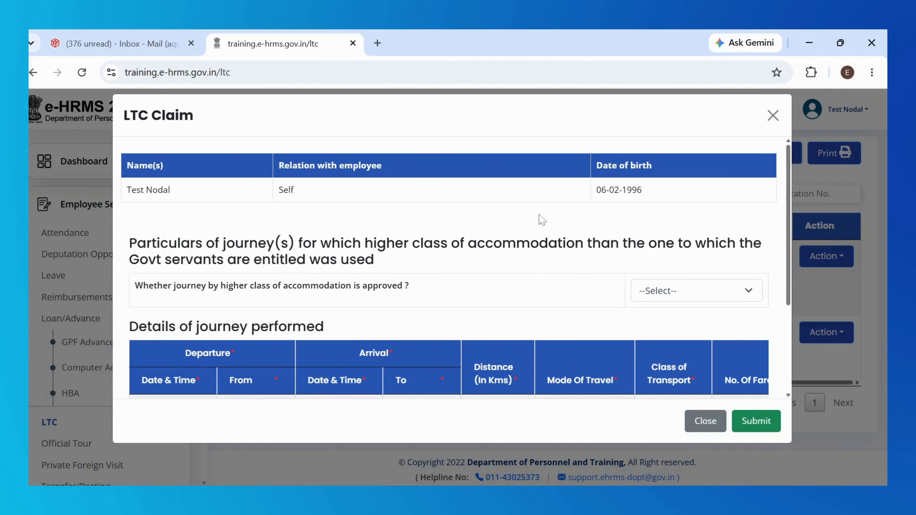
- Review the LTC claim form's higher-class accommodation question and journey detail fields, including the departure date picker and travel ticket upload
scroll(412, 278, "down", 1)
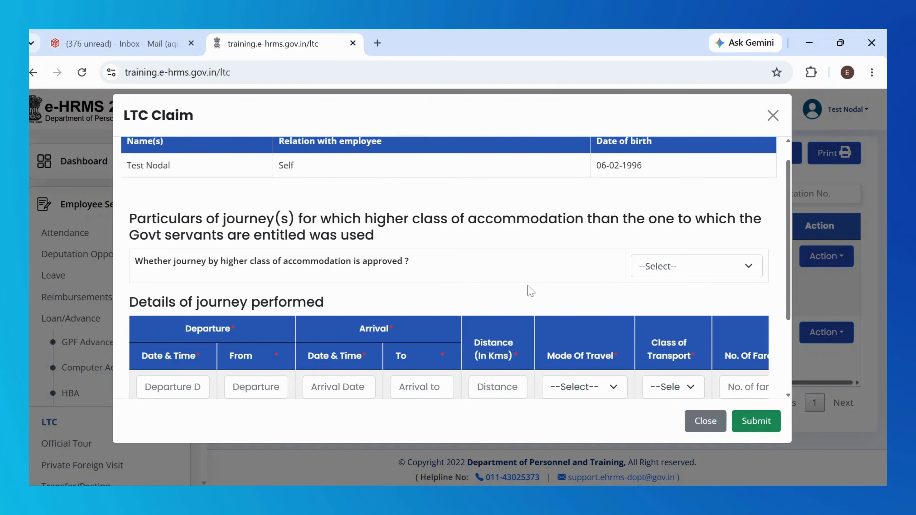
scroll(529, 291, "down", 1)
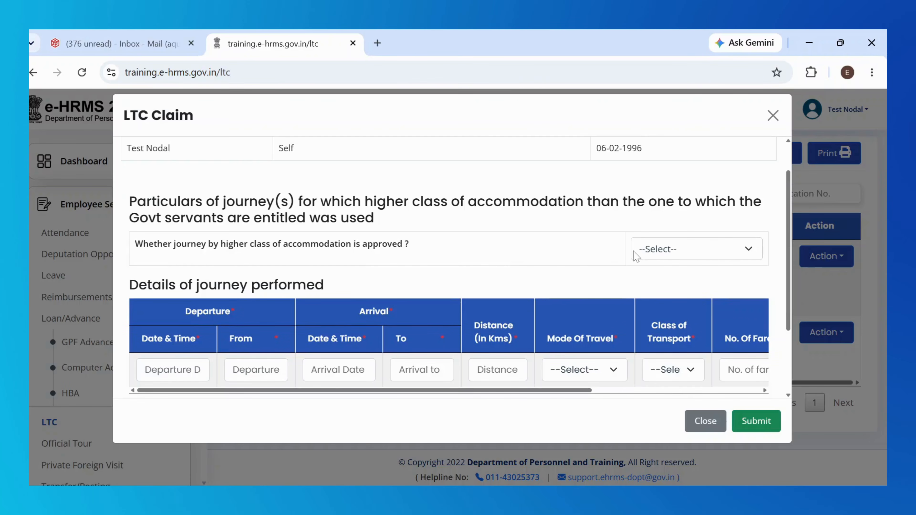
scroll(546, 261, "down", 1)
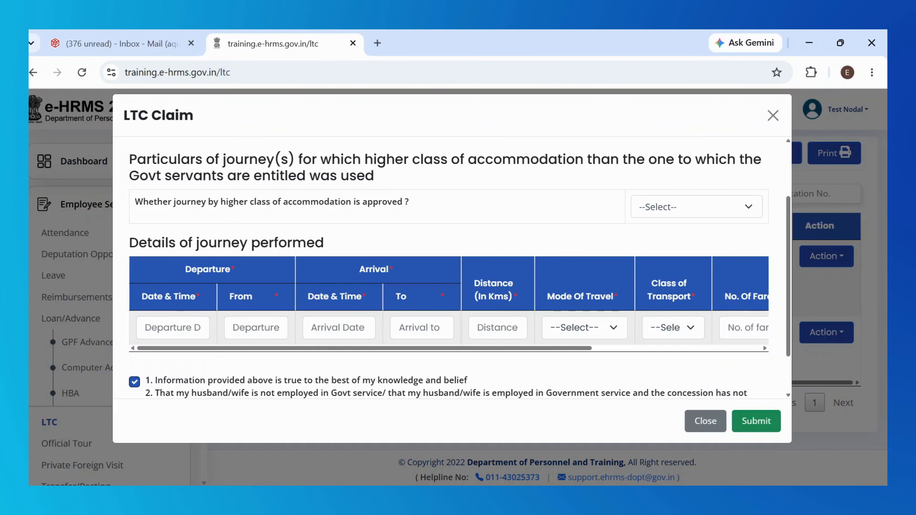
left_click(178, 323)
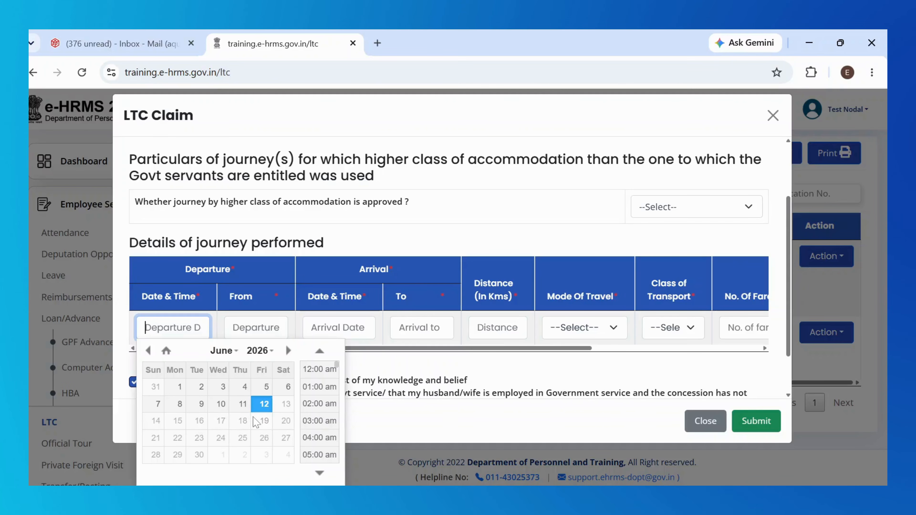
left_click(359, 241)
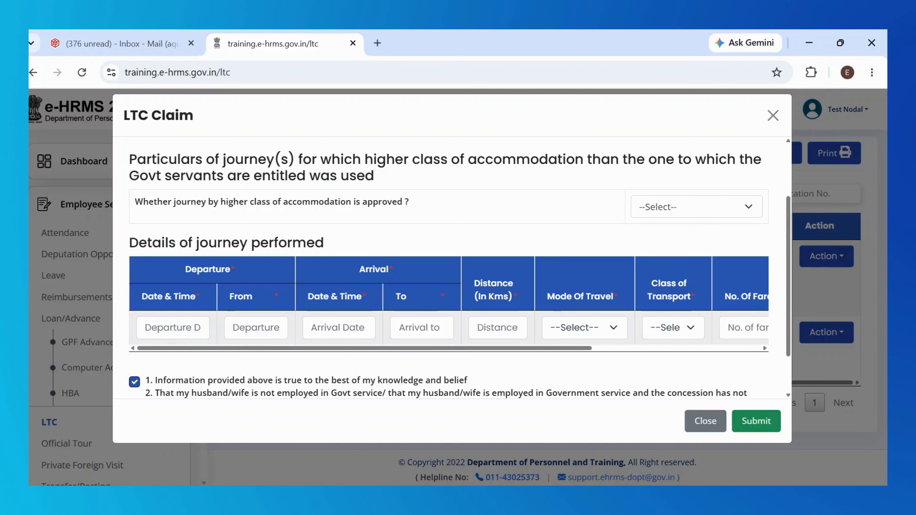
scroll(451, 267, "down", 1)
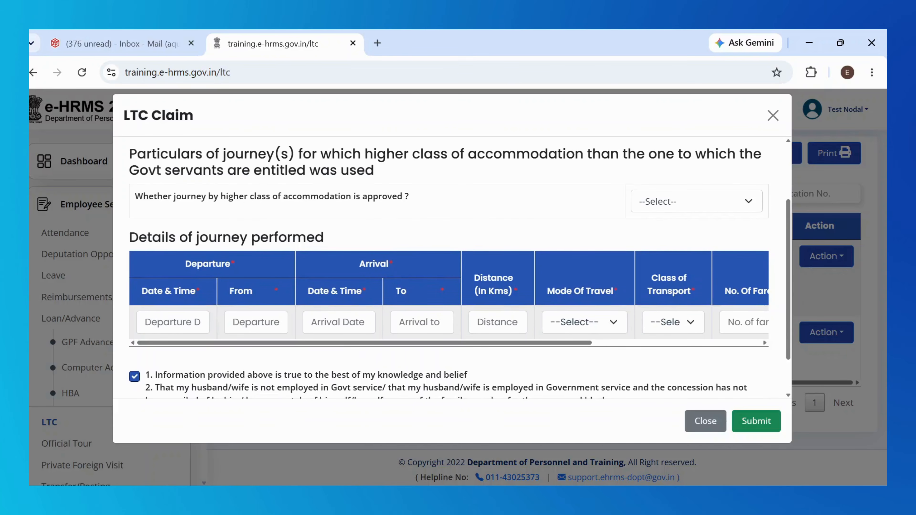
scroll(452, 267, "down", 2)
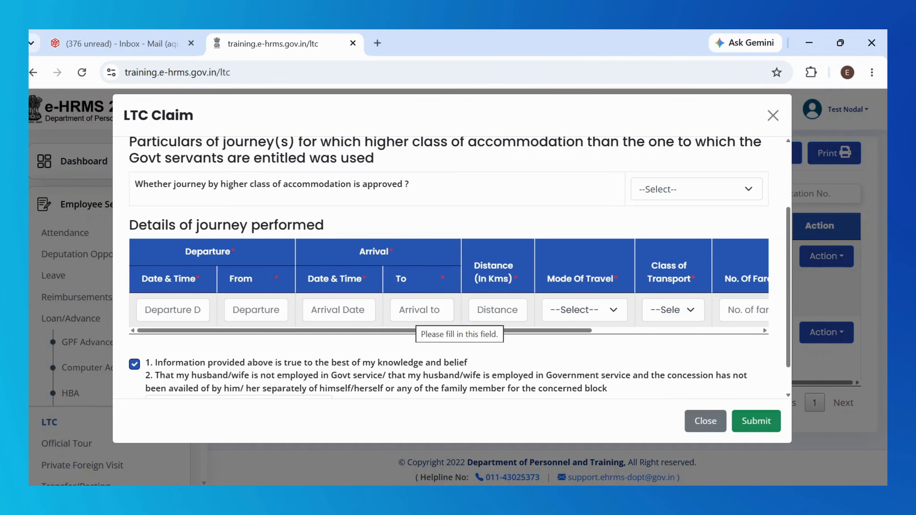
scroll(537, 318, "right", 3)
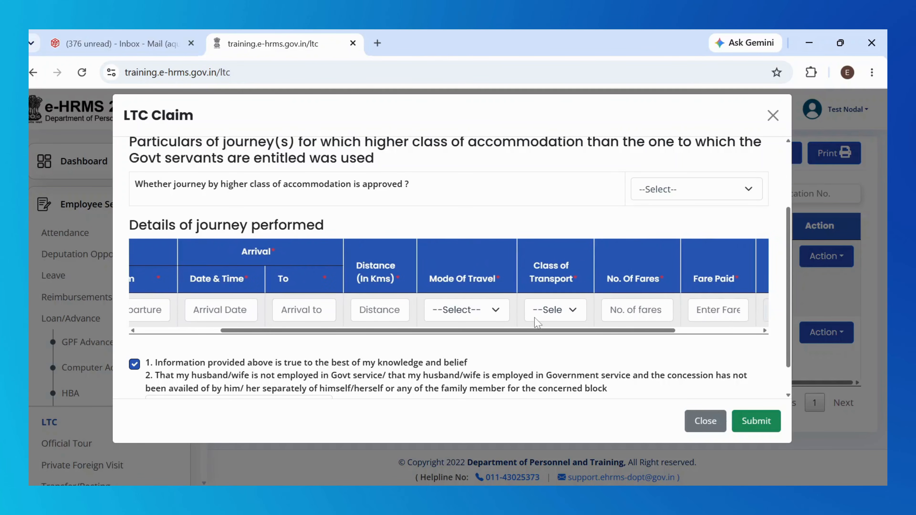
scroll(537, 322, "right", 3)
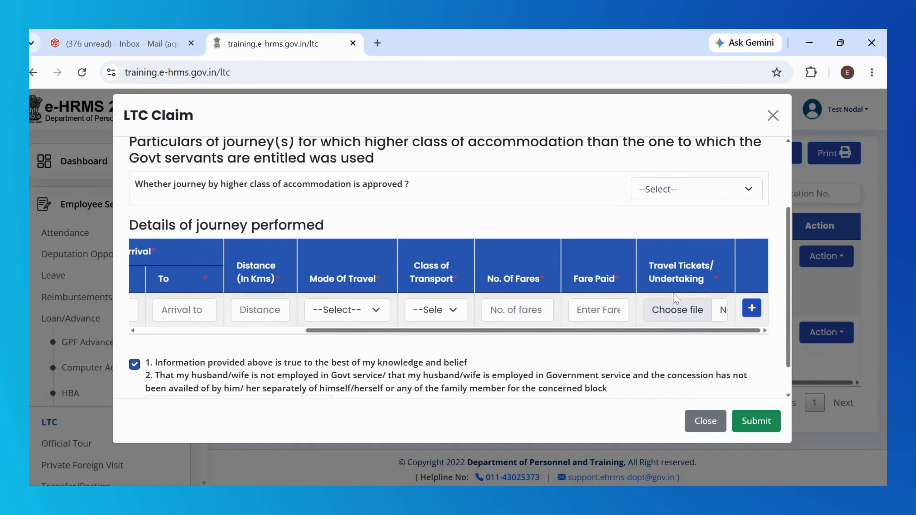
- Add a second journey row to the details of journey performed and check its fields and the declaration below
scroll(640, 364, "down", 1)
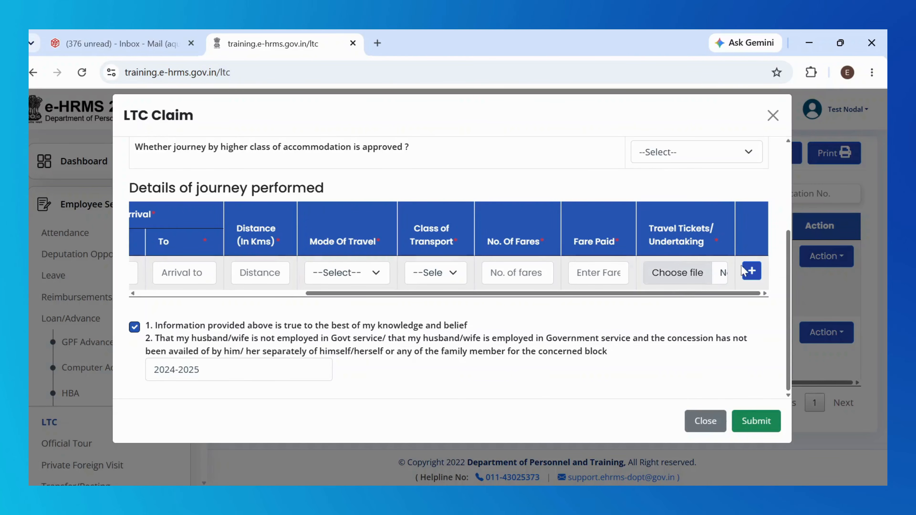
left_click(753, 271)
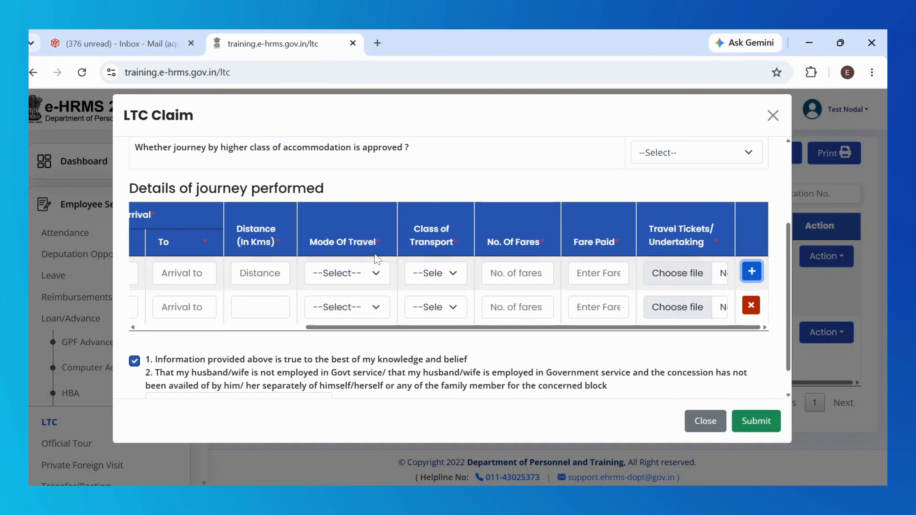
scroll(224, 295, "left", 5)
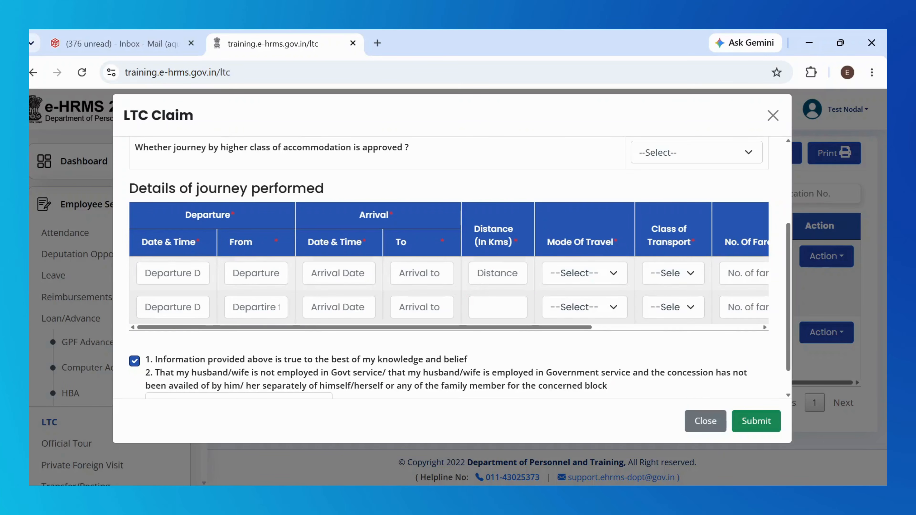
scroll(198, 310, "right", 5)
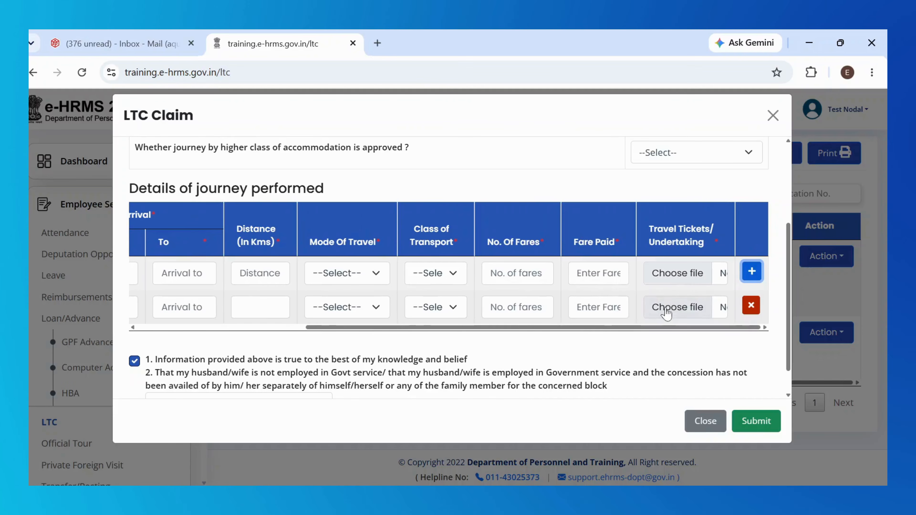
scroll(584, 361, "down", 1)
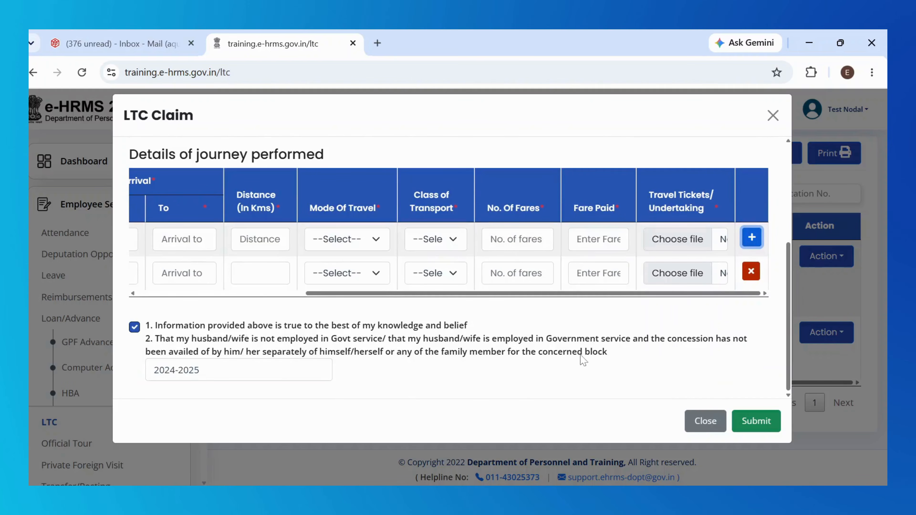